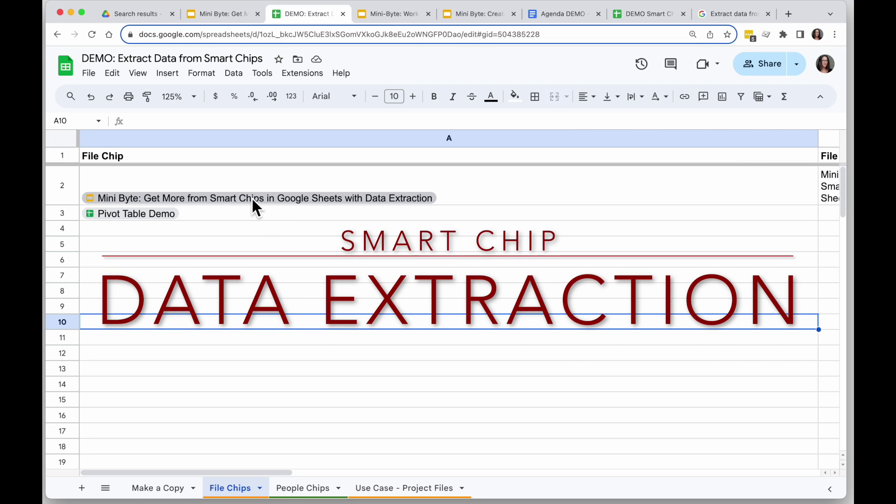
Step: Narrow column A to reveal extracted columns B–H and check E2's creation-time formula
{"action": "mouse_move", "coordinate": [251, 198]}
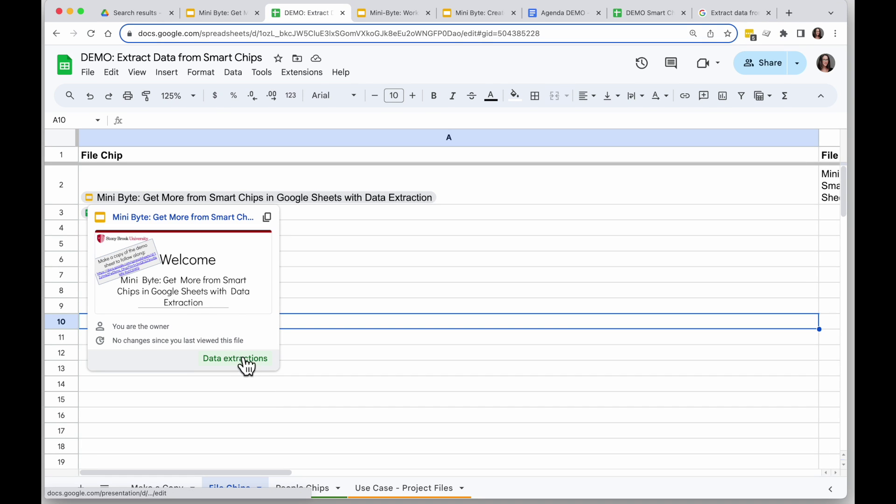
{"action": "left_click_drag", "start_coordinate": [825, 137], "coordinate": [222, 140]}
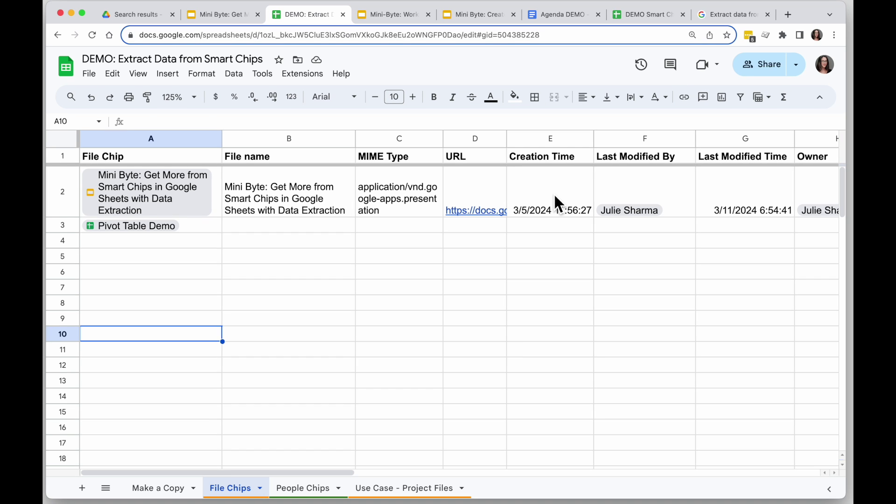
{"action": "left_click", "coordinate": [554, 202]}
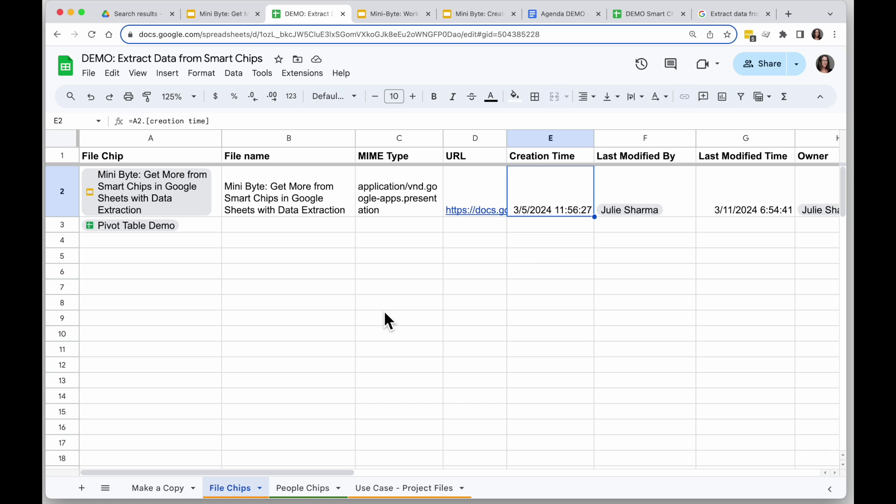
Step: Look at the A2 people chip on the People Chips sheet, then return to File Chips
{"action": "left_click", "coordinate": [301, 488]}
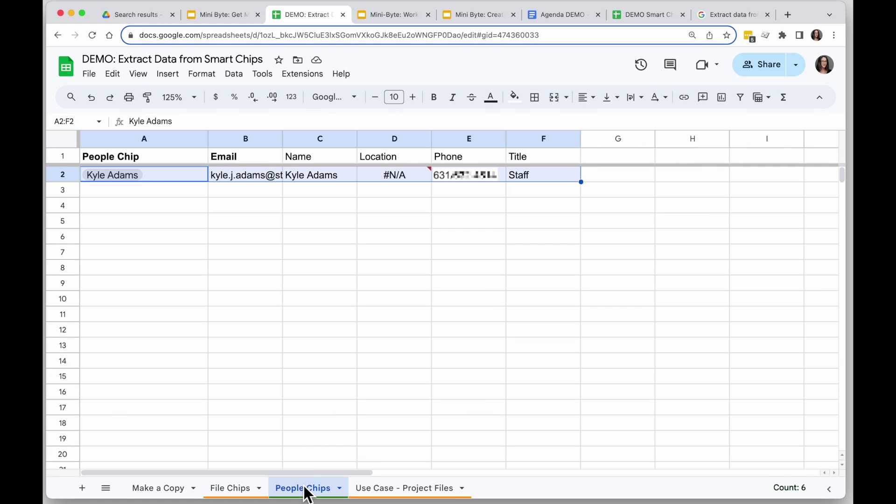
{"action": "left_click", "coordinate": [158, 177]}
{"action": "mouse_move", "coordinate": [128, 175]}
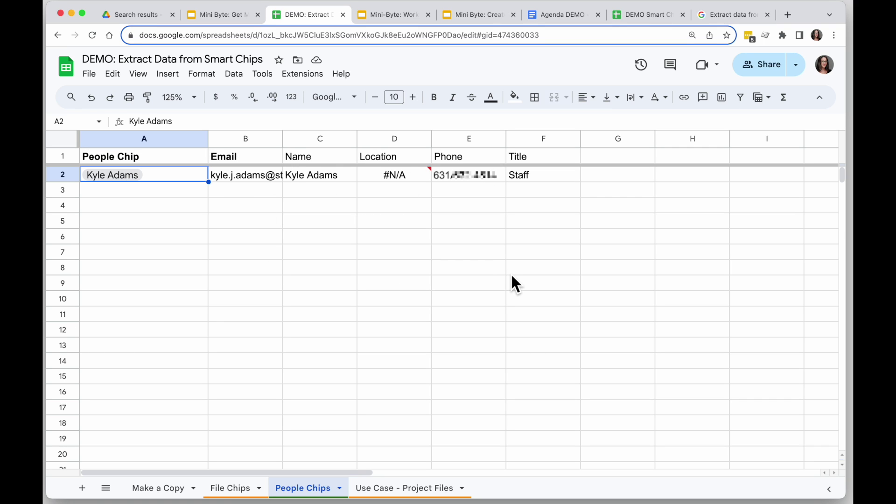
{"action": "left_click", "coordinate": [230, 487]}
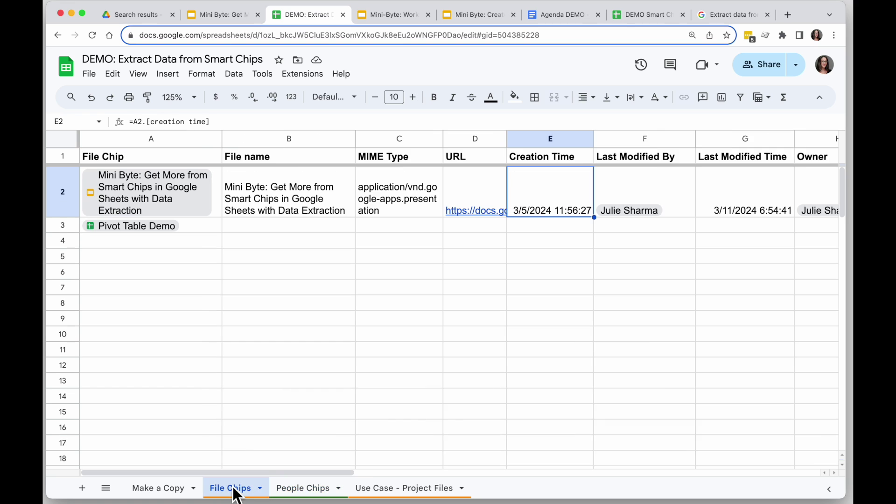
Step: Copy the Mini-Byte presentation's web address from the browser address bar
{"action": "left_click", "coordinate": [257, 306]}
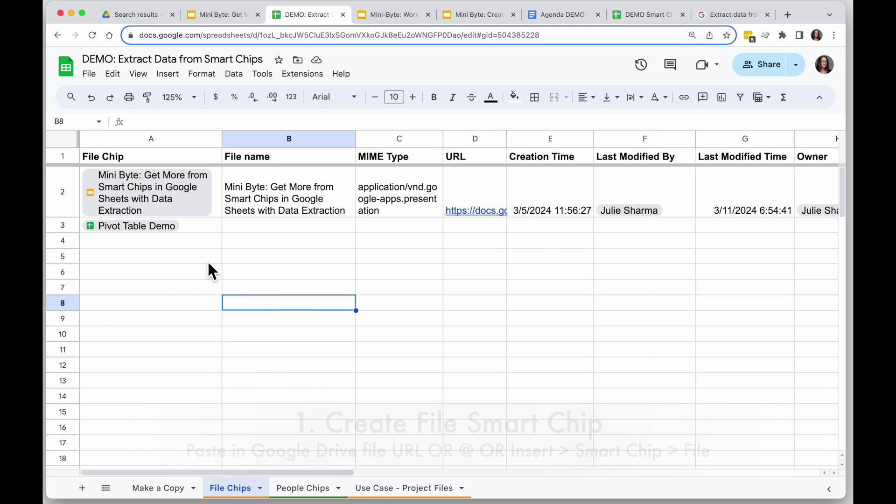
{"action": "left_click", "coordinate": [394, 14]}
{"action": "left_click", "coordinate": [371, 35]}
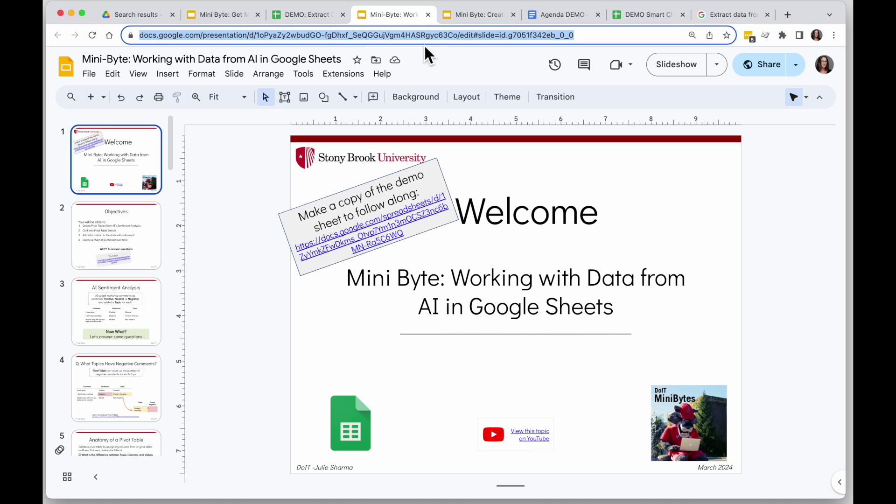
{"action": "right_click", "coordinate": [404, 33]}
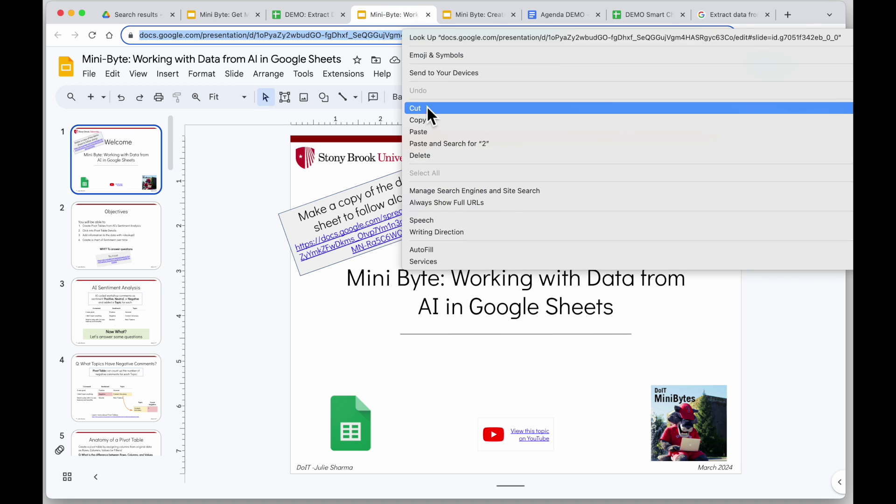
{"action": "left_click", "coordinate": [430, 119]}
Step: Paste the Mini-Byte link into A4 and convert it to a file chip with Tab
{"action": "left_click", "coordinate": [308, 14]}
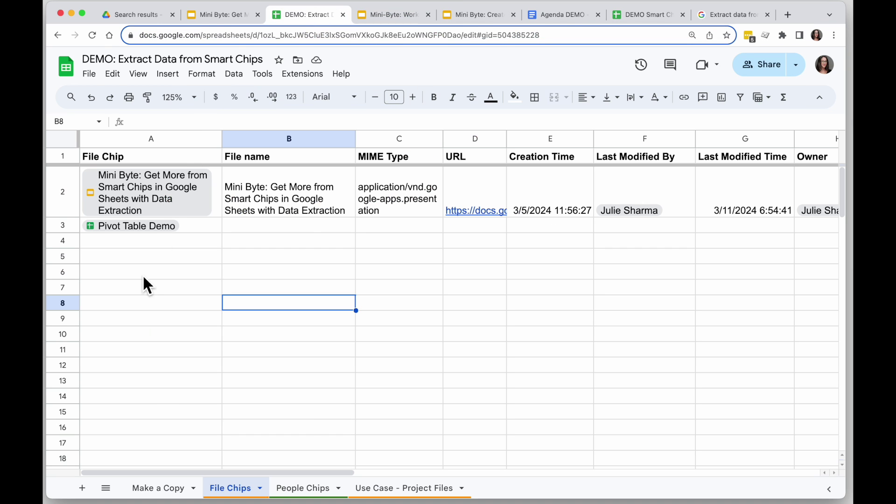
{"action": "right_click", "coordinate": [125, 244]}
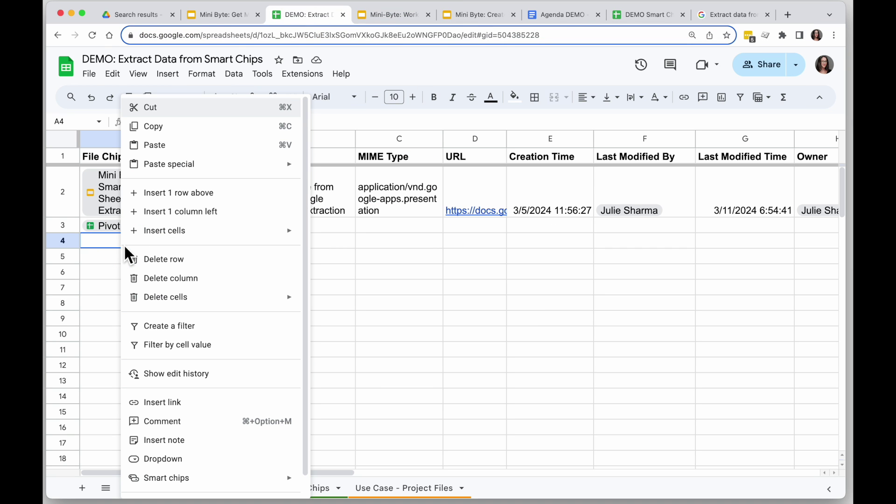
{"action": "left_click", "coordinate": [159, 144]}
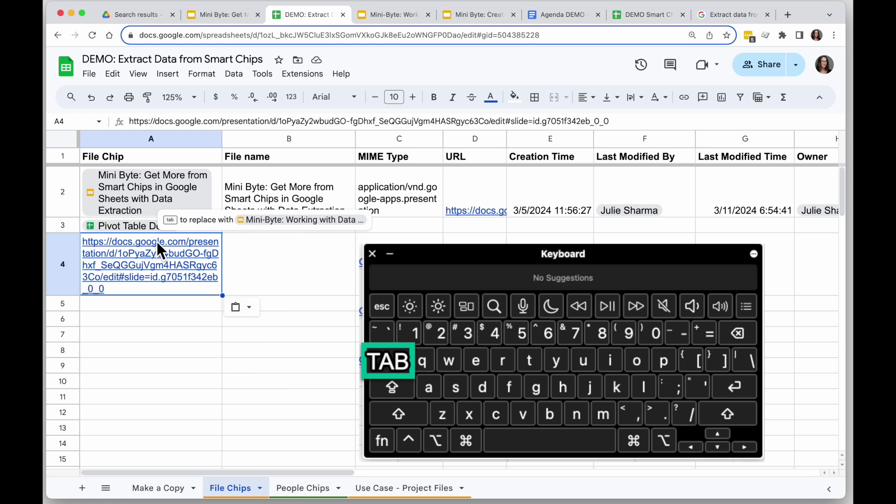
{"action": "key", "text": "Tab"}
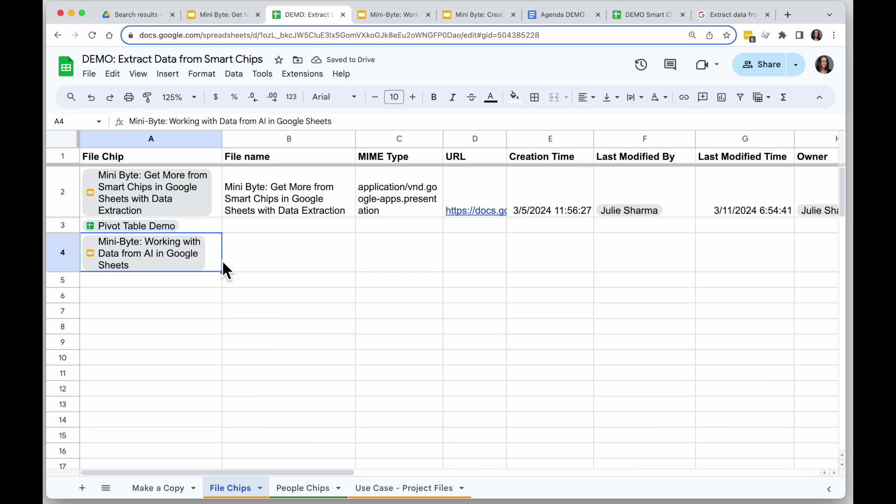
{"action": "left_click", "coordinate": [174, 285]}
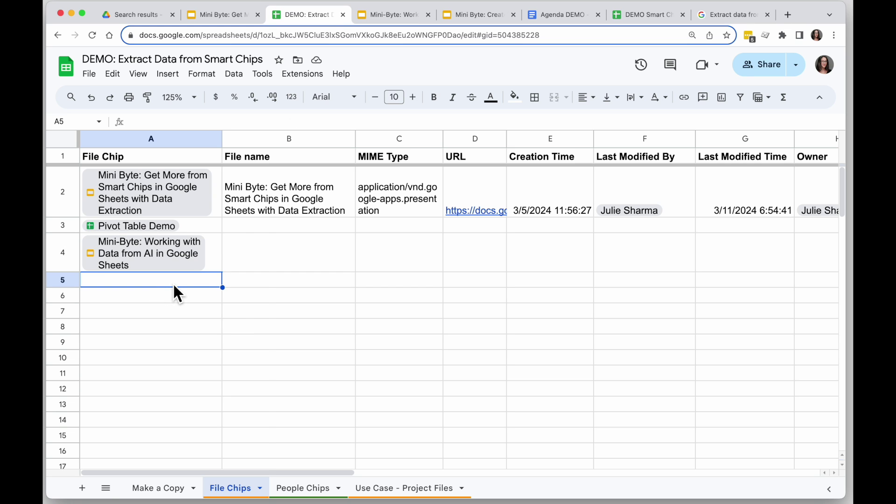
{"action": "type", "text": "@"}
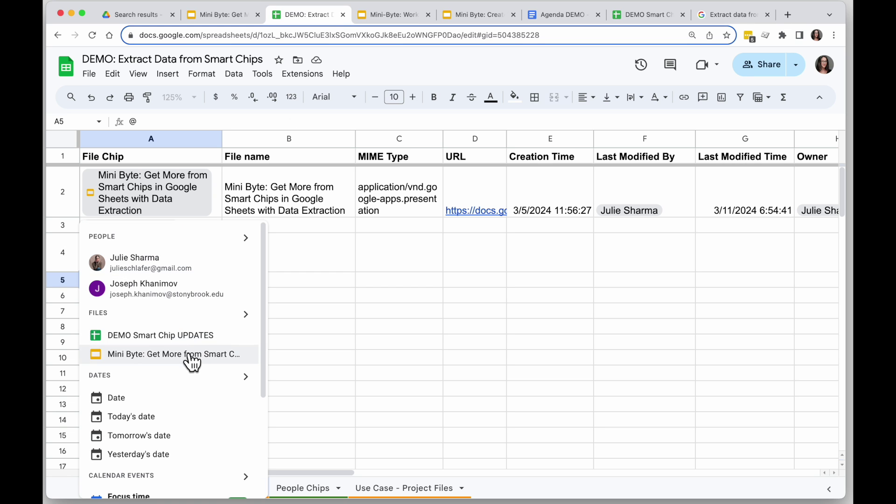
{"action": "left_click", "coordinate": [246, 322]}
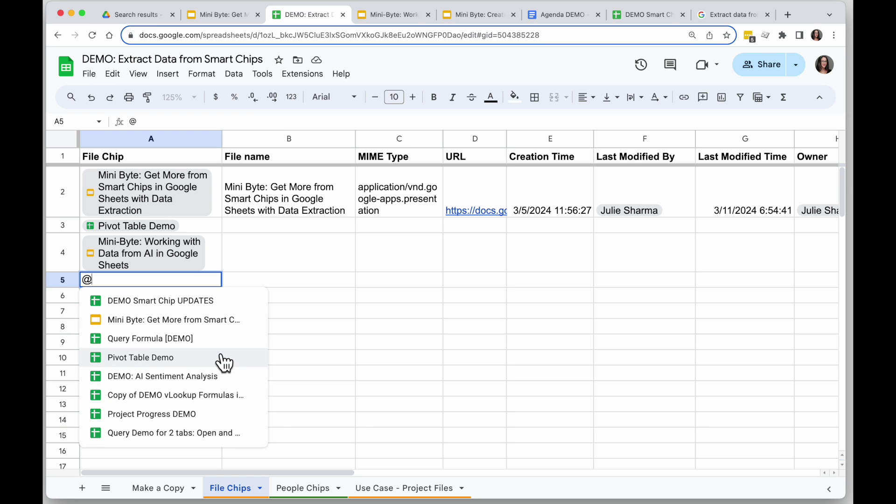
{"action": "key", "text": "Escape"}
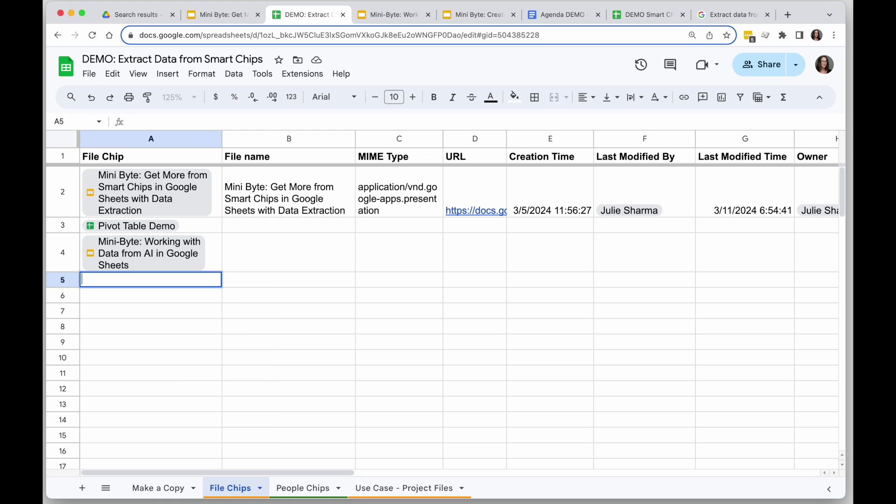
{"action": "left_click", "coordinate": [167, 73]}
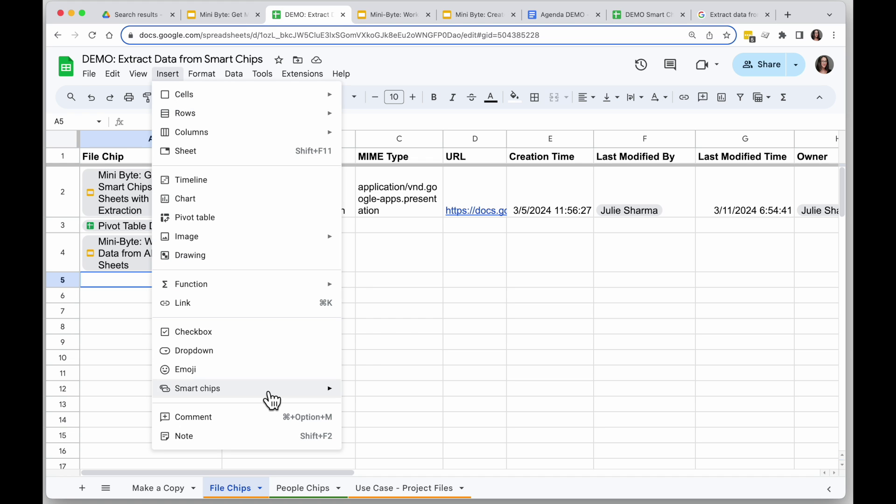
{"action": "mouse_move", "coordinate": [266, 395]}
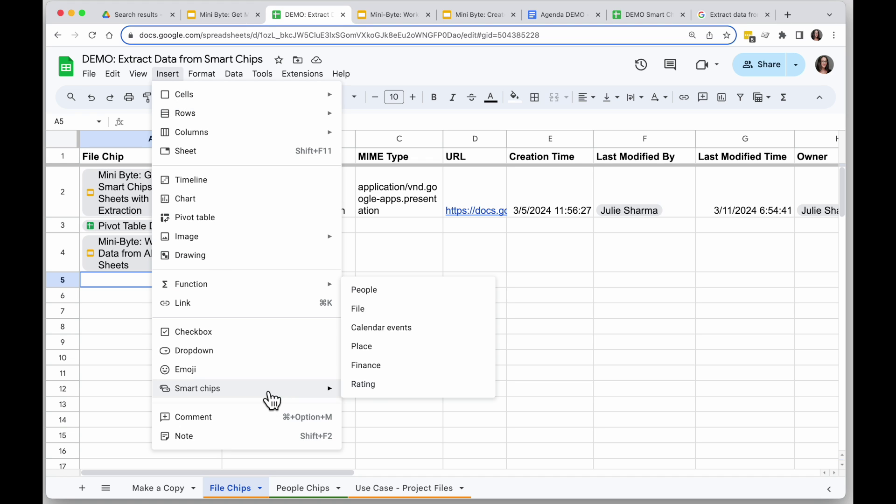
{"action": "left_click", "coordinate": [401, 317]}
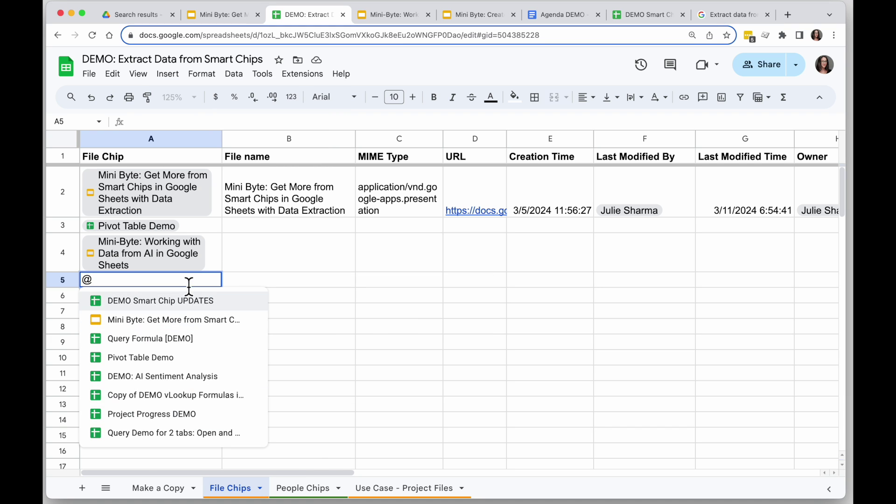
{"action": "key", "text": "Escape"}
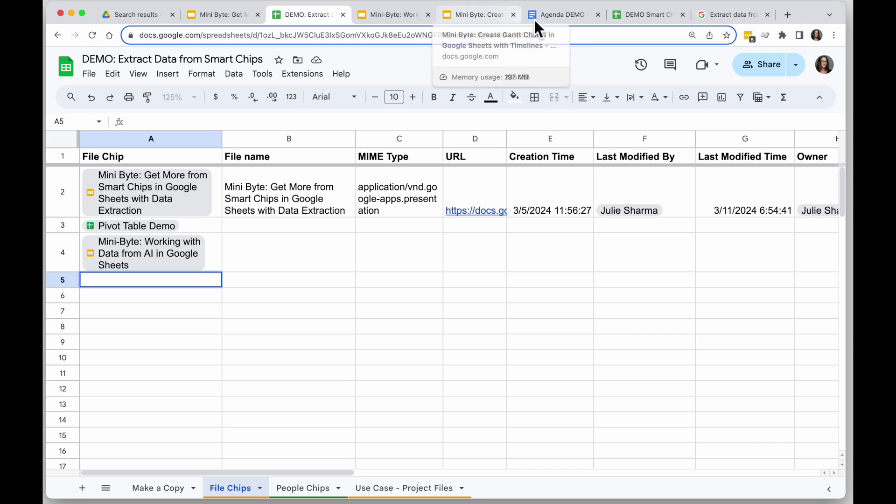
Step: Copy the Agenda DEMO document's web address from the browser address bar
{"action": "left_click", "coordinate": [546, 17]}
{"action": "right_click", "coordinate": [431, 38]}
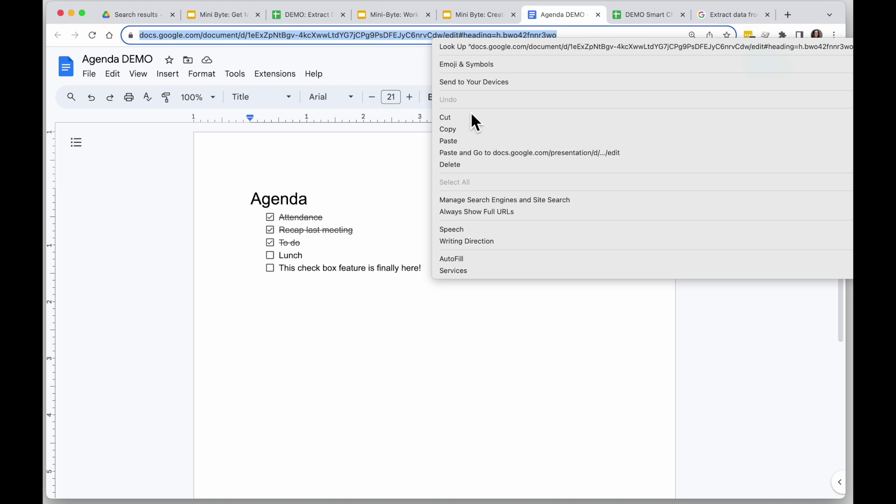
{"action": "left_click", "coordinate": [472, 127]}
{"action": "left_click", "coordinate": [305, 15]}
Step: Paste the Agenda DEMO link into A5 and convert it to a file chip
{"action": "double_click", "coordinate": [150, 281]}
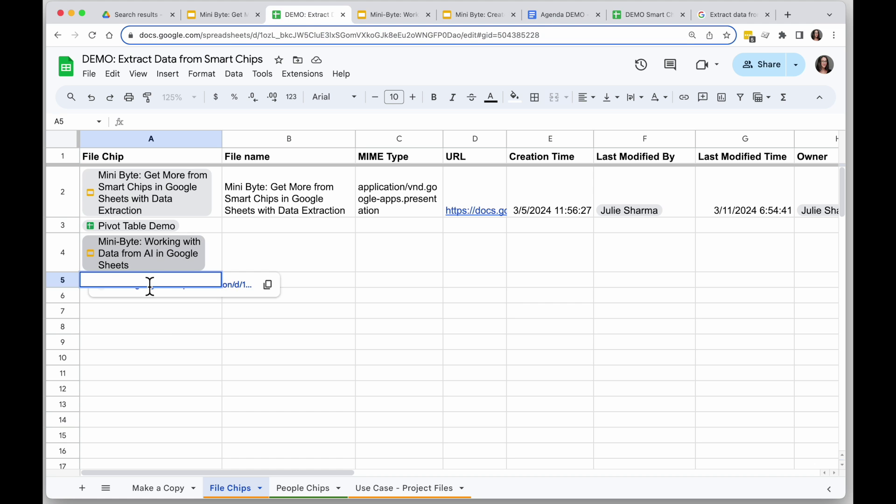
{"action": "right_click", "coordinate": [149, 282]}
{"action": "left_click", "coordinate": [189, 356]}
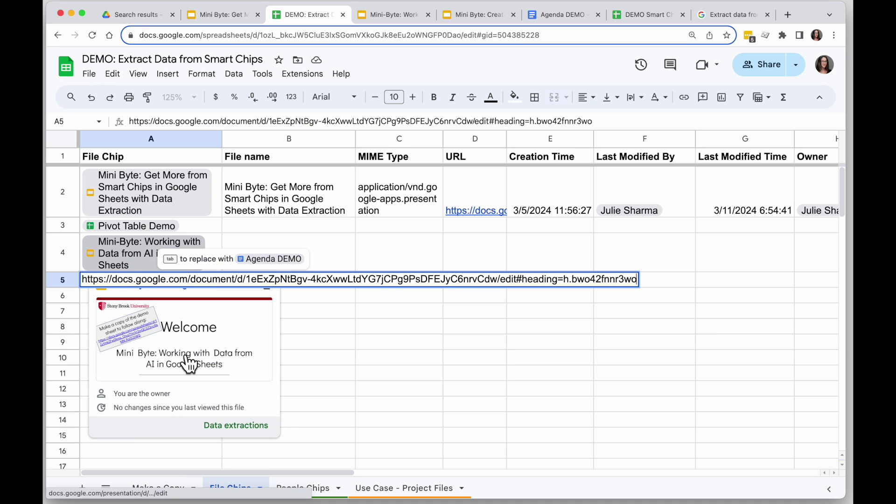
{"action": "key", "text": "Tab"}
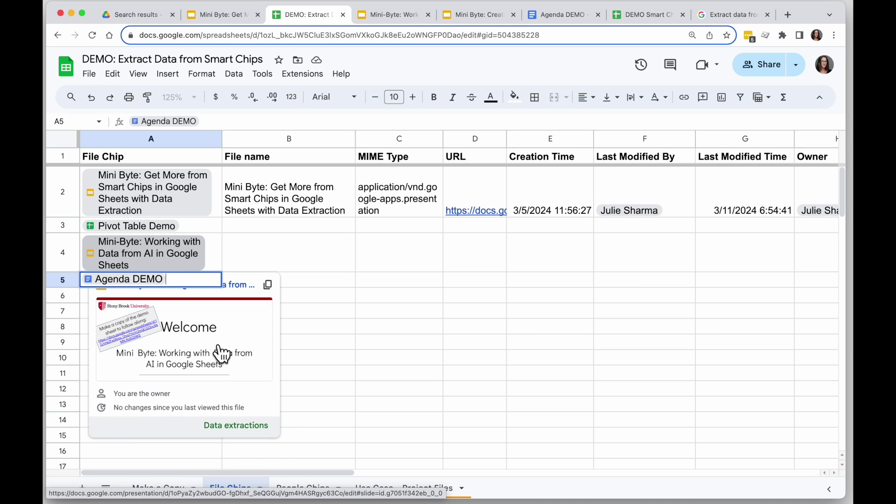
{"action": "left_click", "coordinate": [390, 362]}
{"action": "mouse_move", "coordinate": [167, 231]}
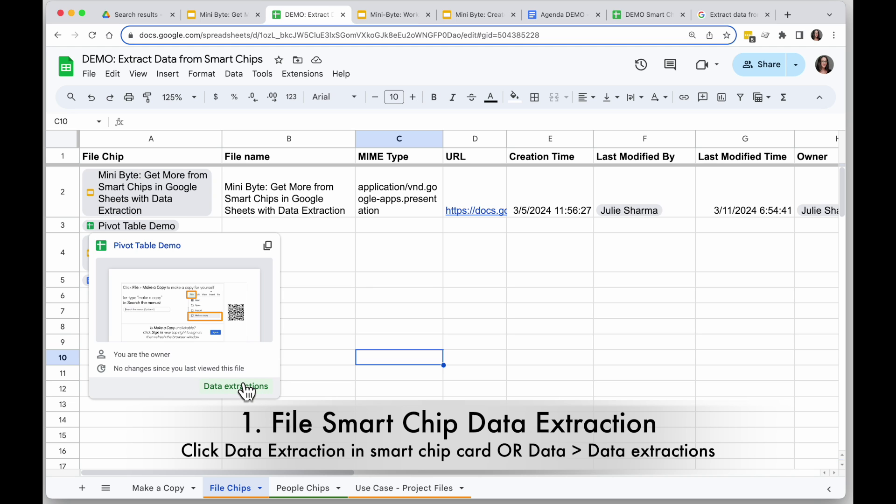
Step: Open the Data extraction panel for the Pivot Table Demo chip in A3
{"action": "left_click", "coordinate": [244, 388]}
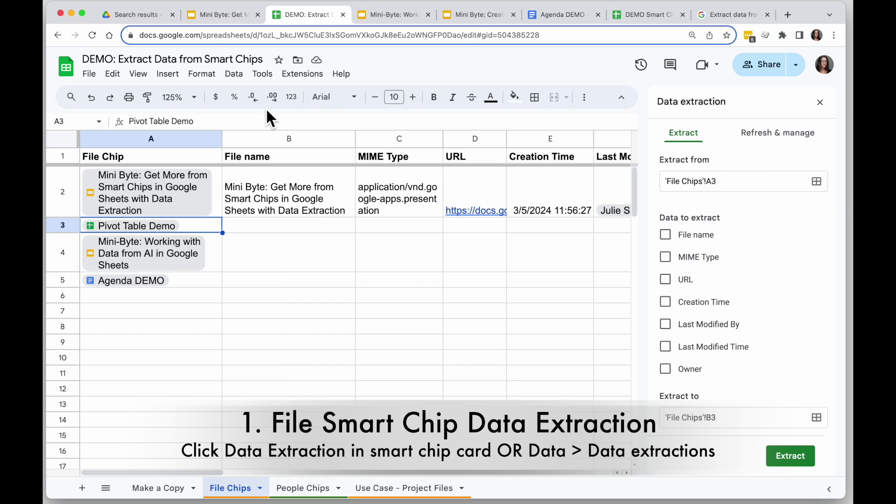
{"action": "left_click", "coordinate": [234, 75]}
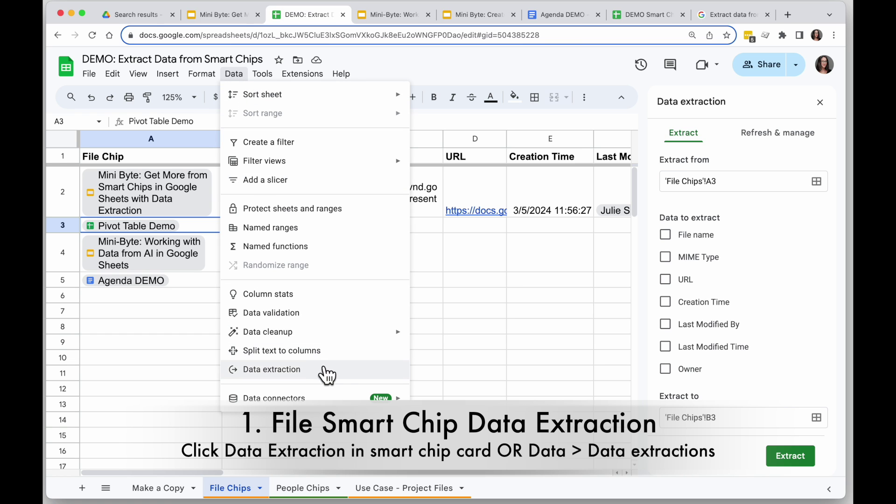
{"action": "left_click", "coordinate": [329, 370]}
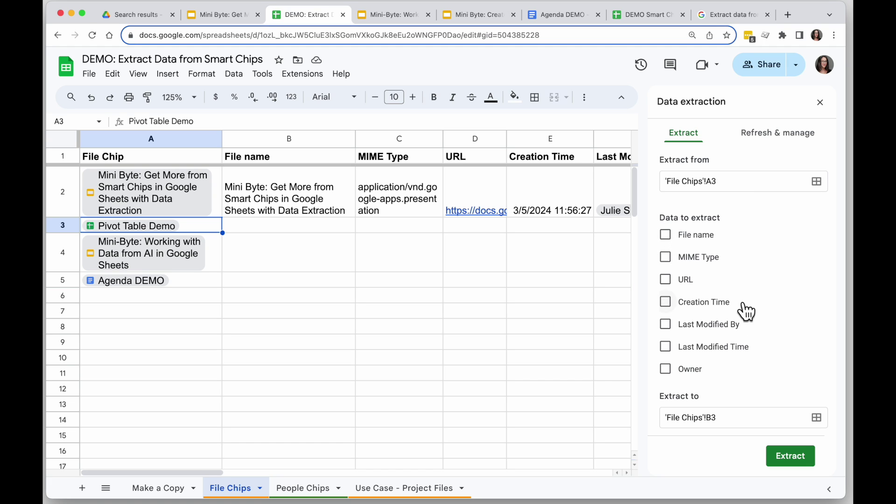
Step: Extract File name, MIME type, URL, Creation time, Last modified by/time and Owner, confirming the fetch
{"action": "left_click", "coordinate": [665, 234]}
{"action": "left_click", "coordinate": [665, 257]}
{"action": "left_click", "coordinate": [666, 279]}
{"action": "left_click", "coordinate": [666, 302]}
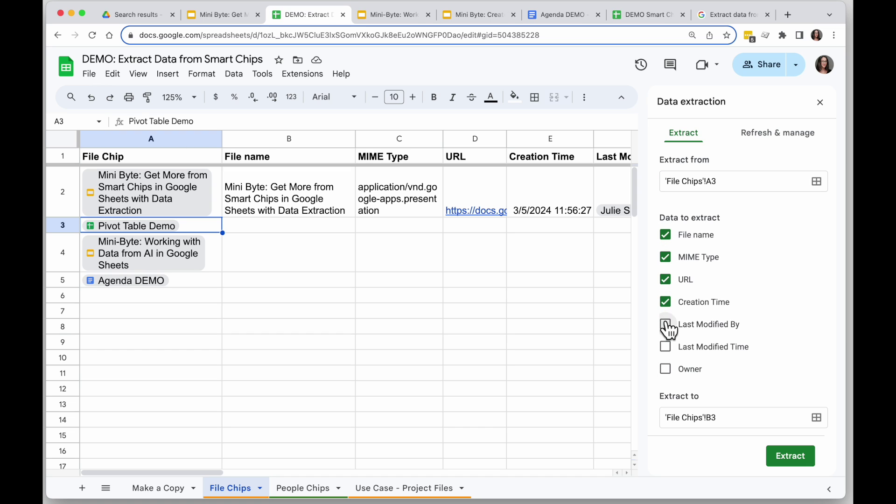
{"action": "left_click", "coordinate": [666, 324]}
{"action": "left_click", "coordinate": [665, 346]}
{"action": "left_click", "coordinate": [665, 368]}
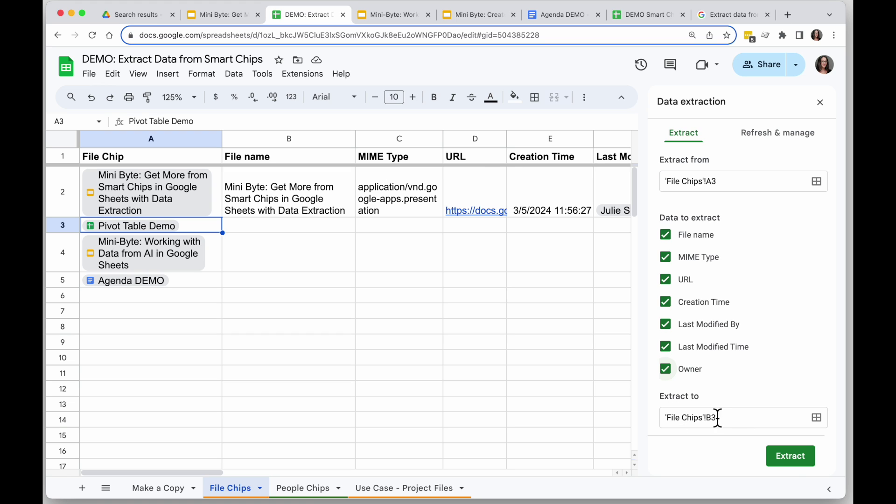
{"action": "left_click", "coordinate": [787, 461]}
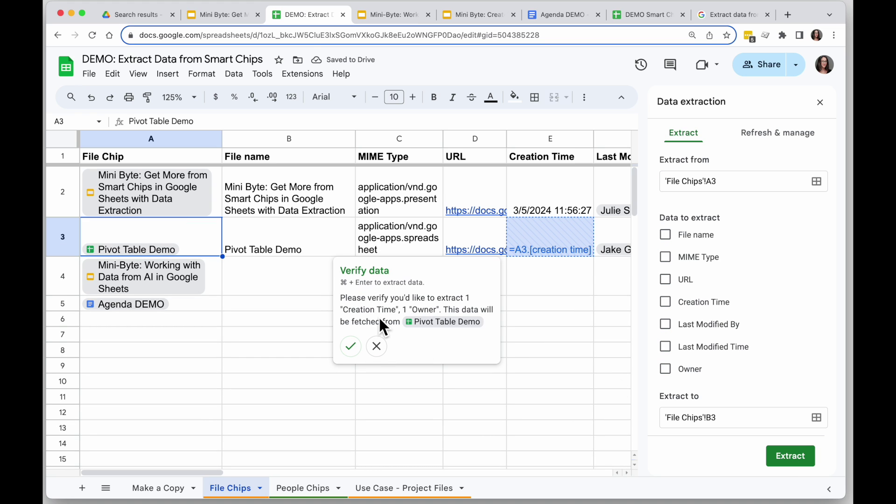
{"action": "left_click", "coordinate": [350, 349]}
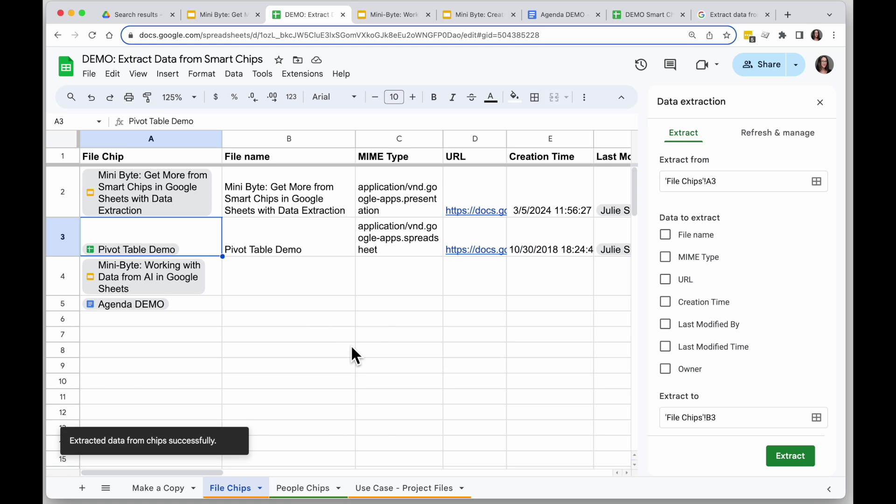
Step: Drag column B's right border slightly left to narrow the File name column
{"action": "scroll", "coordinate": [378, 304], "scroll_direction": "right", "scroll_amount": 2}
{"action": "scroll", "coordinate": [378, 303], "scroll_direction": "left", "scroll_amount": 2}
{"action": "left_click", "coordinate": [353, 139]}
{"action": "left_click_drag", "start_coordinate": [356, 138], "coordinate": [345, 138]}
Step: Inspect the =A3.[file name] and =A3.[mime type] formulas in B3 and C3
{"action": "left_click", "coordinate": [307, 237]}
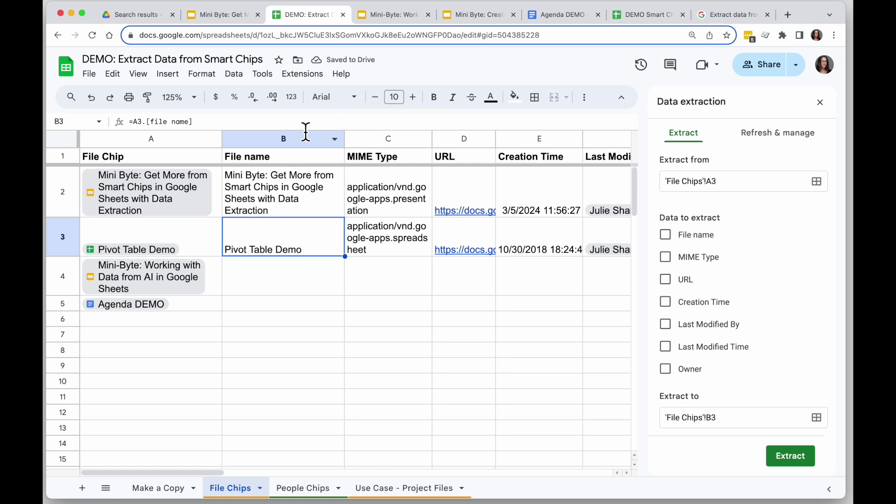
{"action": "left_click", "coordinate": [395, 241]}
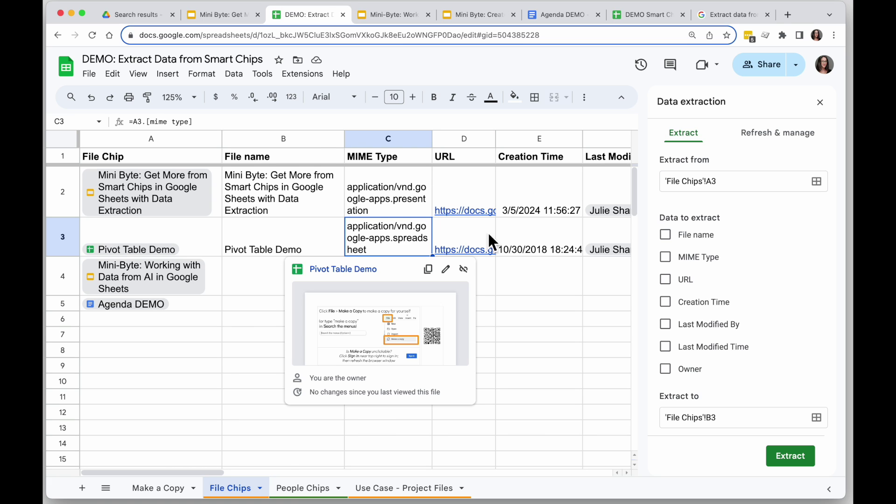
{"action": "scroll", "coordinate": [528, 235], "scroll_direction": "right", "scroll_amount": 5}
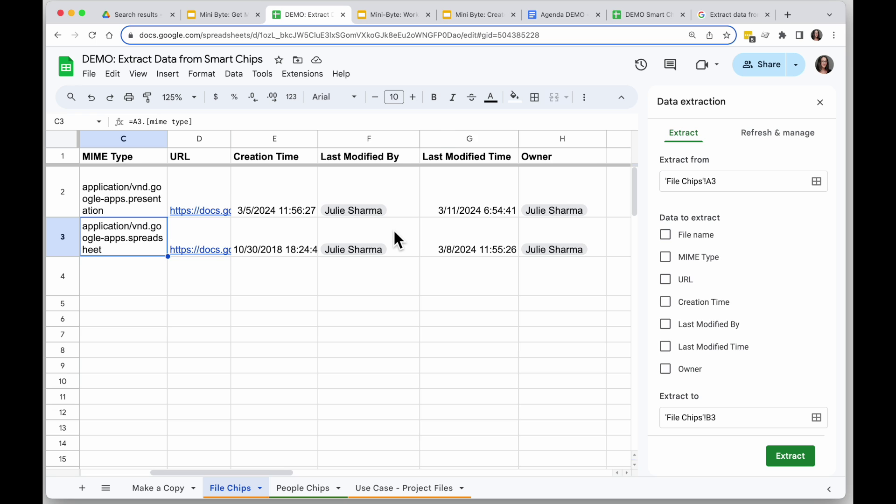
{"action": "scroll", "coordinate": [393, 228], "scroll_direction": "left", "scroll_amount": 5}
{"action": "left_click", "coordinate": [315, 243]}
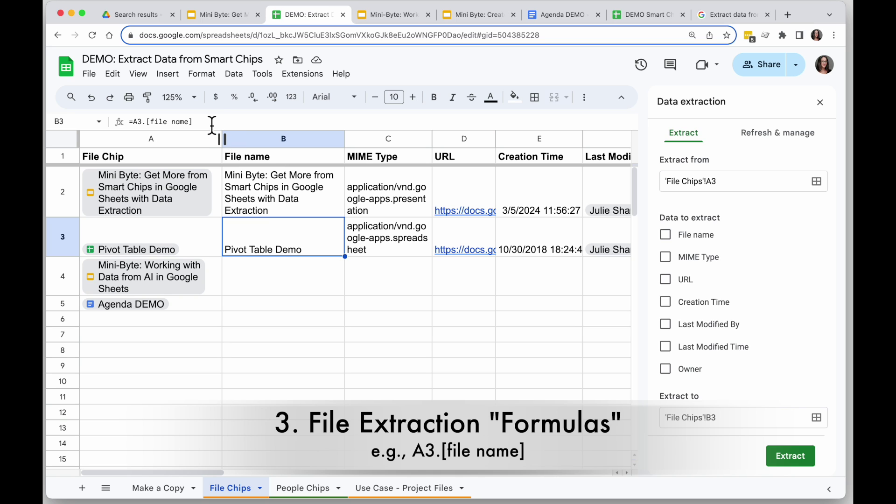
Step: Enter =A4.[file name] in B4 and fill it down to B5
{"action": "left_click", "coordinate": [289, 294]}
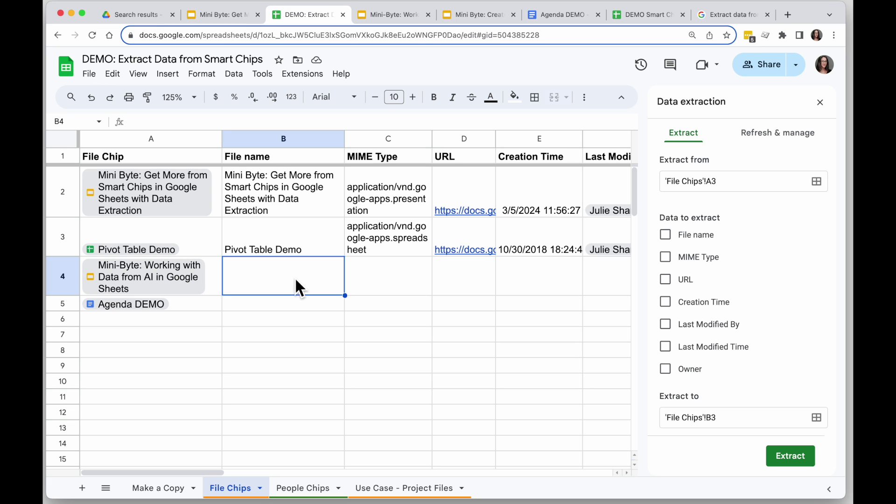
{"action": "type", "text": "="}
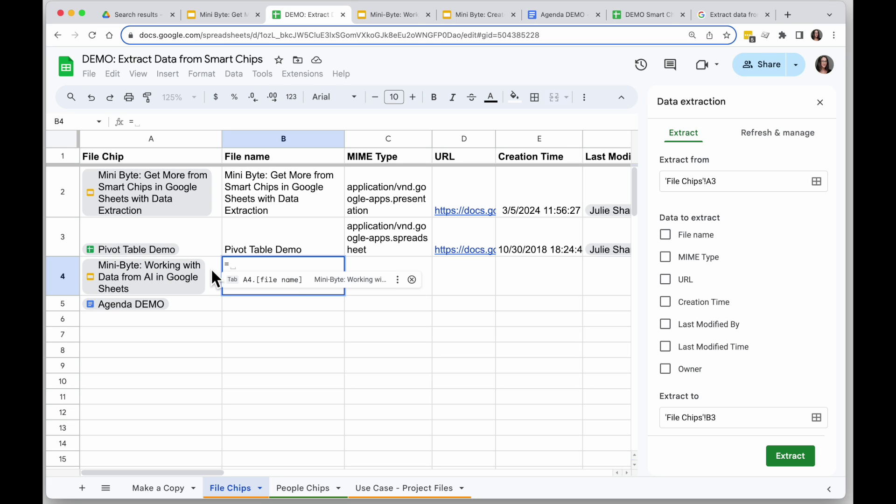
{"action": "left_click", "coordinate": [213, 267]}
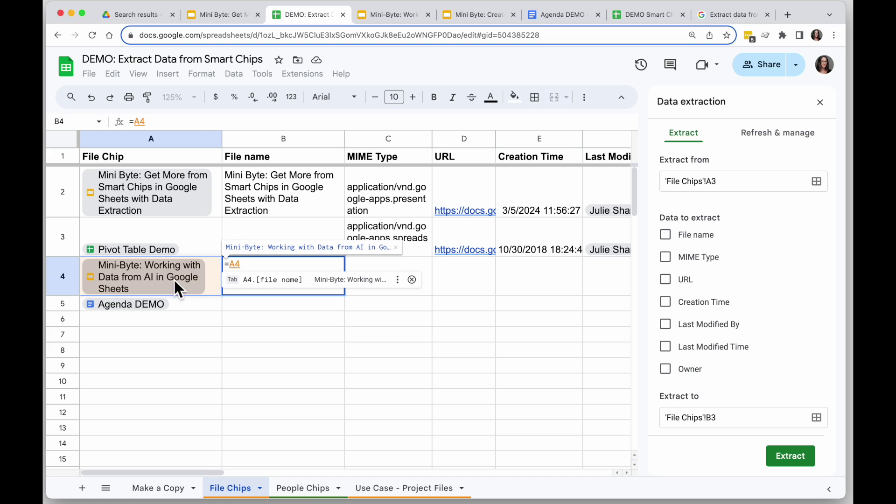
{"action": "type", "text": "."}
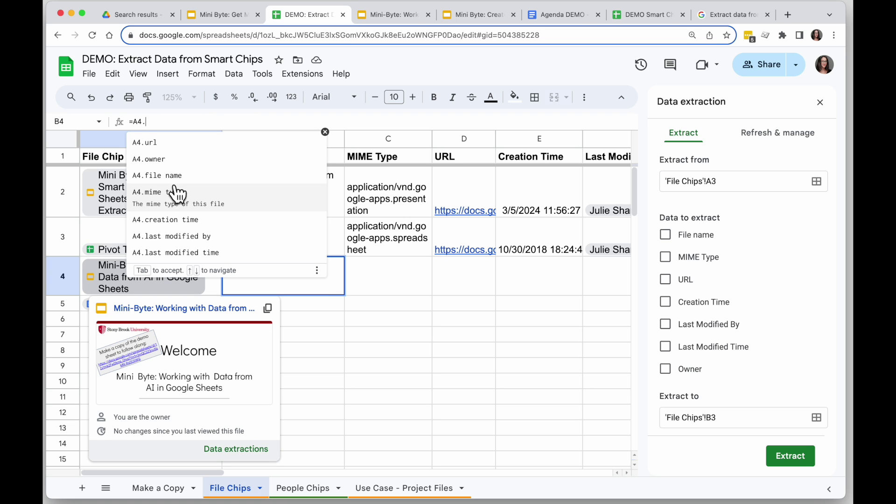
{"action": "left_click", "coordinate": [184, 176]}
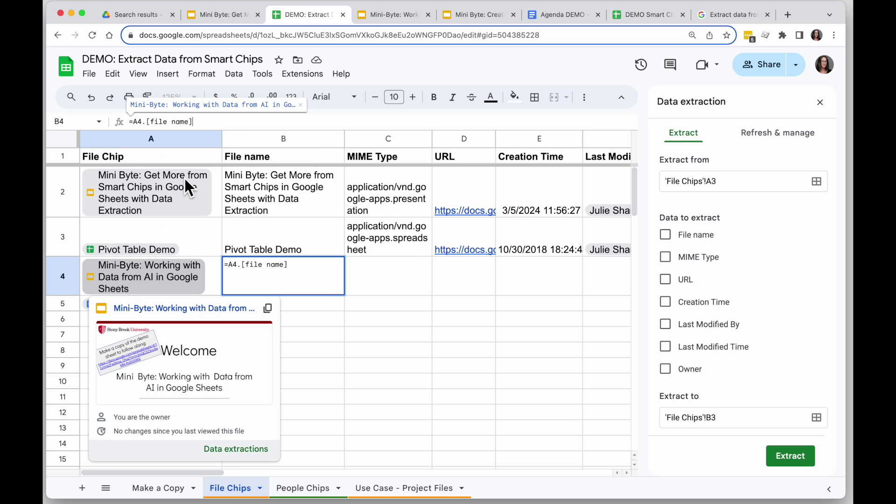
{"action": "key", "text": "Return"}
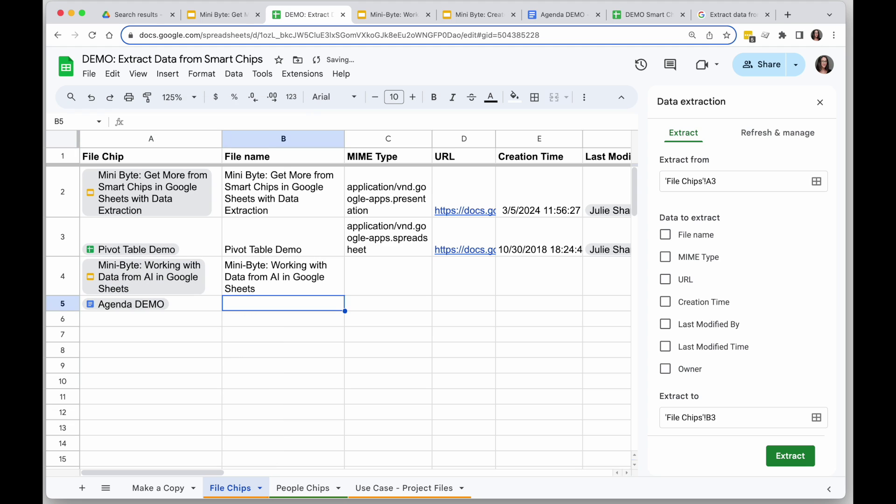
{"action": "left_click", "coordinate": [326, 289]}
{"action": "left_click_drag", "start_coordinate": [352, 303], "coordinate": [348, 311]}
Step: Fill row 3's extracted fields C3:H3 down to rows 4 and 5, accepting each Verify data prompt
{"action": "scroll", "coordinate": [399, 287], "scroll_direction": "right", "scroll_amount": 5}
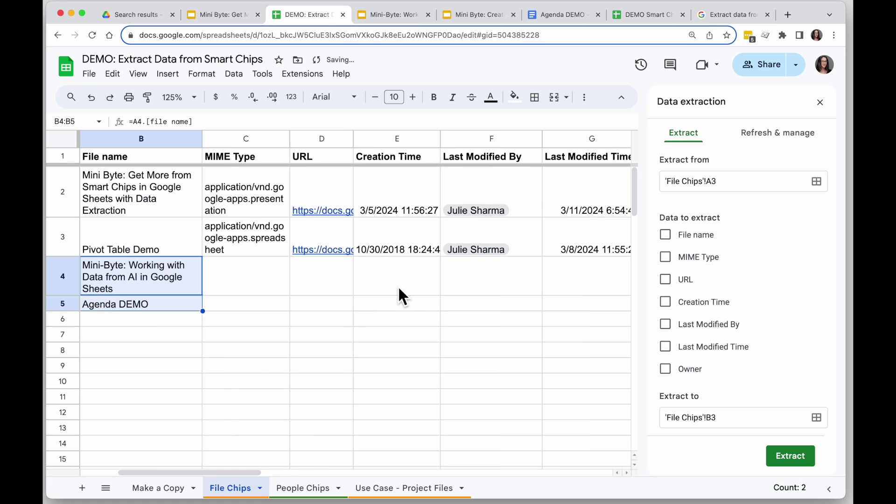
{"action": "left_click", "coordinate": [147, 240]}
{"action": "left_click_drag", "start_coordinate": [145, 237], "coordinate": [550, 250]}
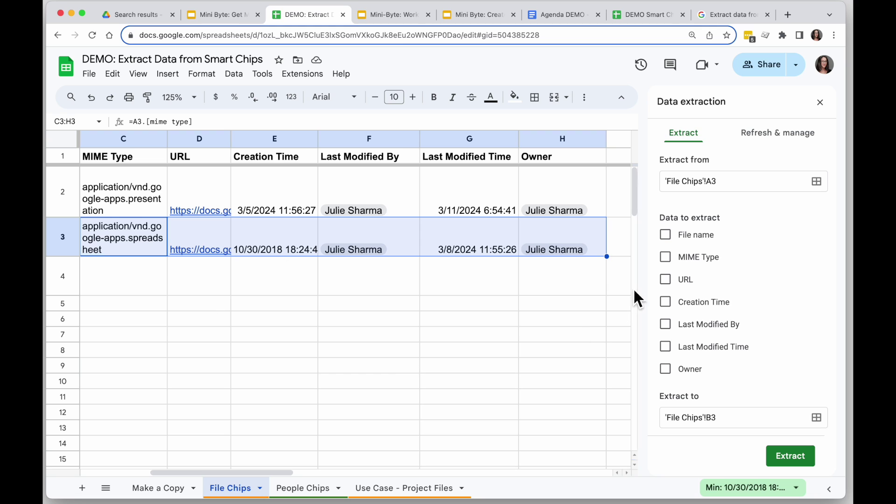
{"action": "left_click_drag", "start_coordinate": [607, 256], "coordinate": [614, 288]}
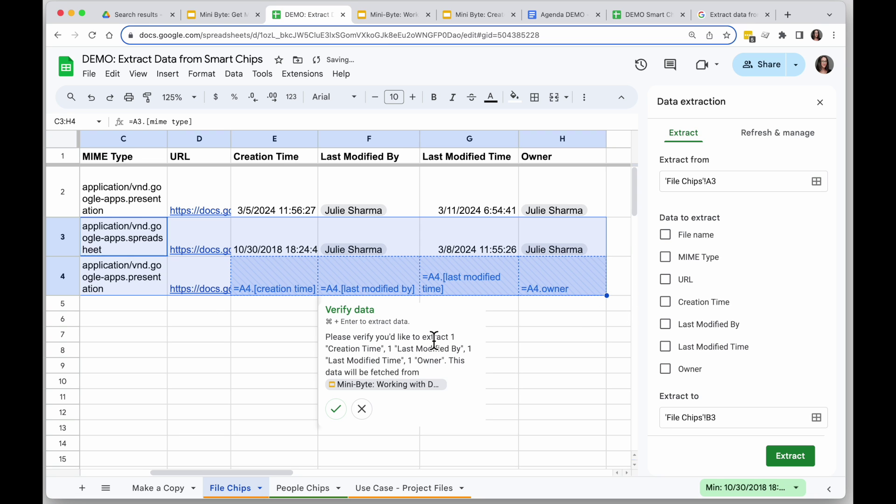
{"action": "left_click", "coordinate": [335, 409]}
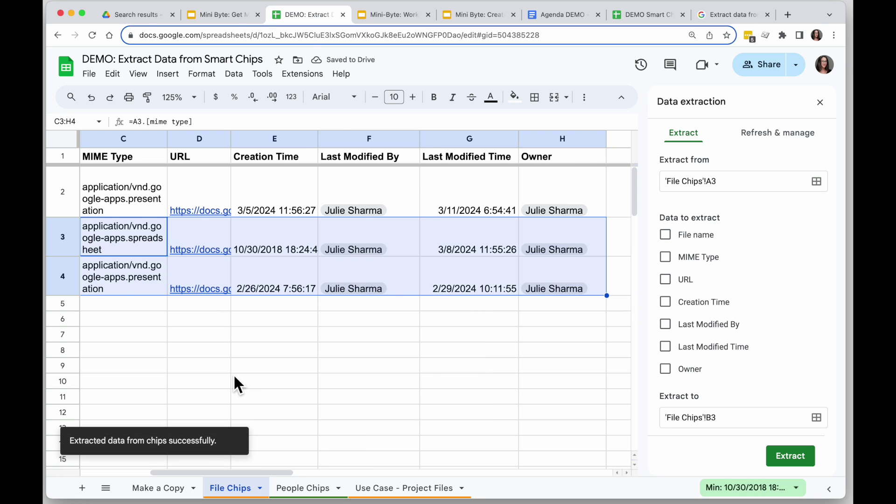
{"action": "scroll", "coordinate": [233, 374], "scroll_direction": "left", "scroll_amount": 5}
{"action": "scroll", "coordinate": [233, 374], "scroll_direction": "right", "scroll_amount": 5}
{"action": "left_click_drag", "start_coordinate": [607, 297], "coordinate": [534, 312]}
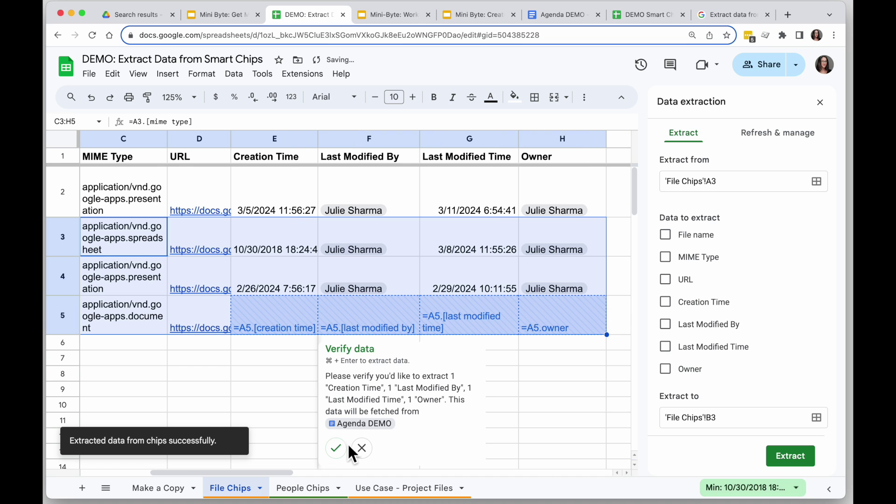
{"action": "left_click", "coordinate": [336, 447]}
{"action": "scroll", "coordinate": [268, 404], "scroll_direction": "left", "scroll_amount": 5}
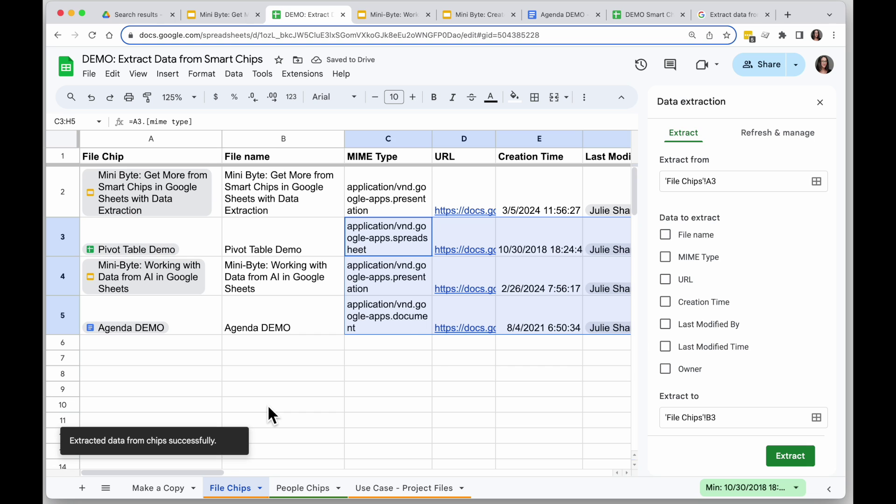
{"action": "scroll", "coordinate": [268, 404], "scroll_direction": "right", "scroll_amount": 3}
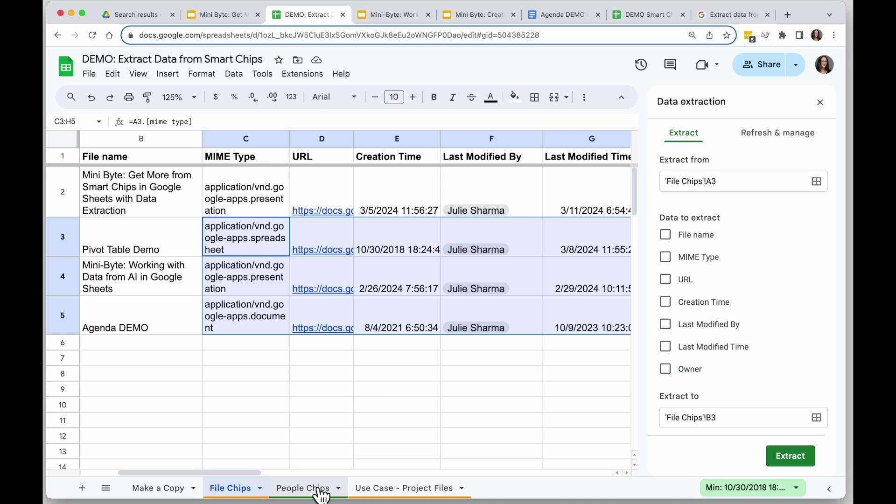
{"action": "left_click", "coordinate": [303, 487]}
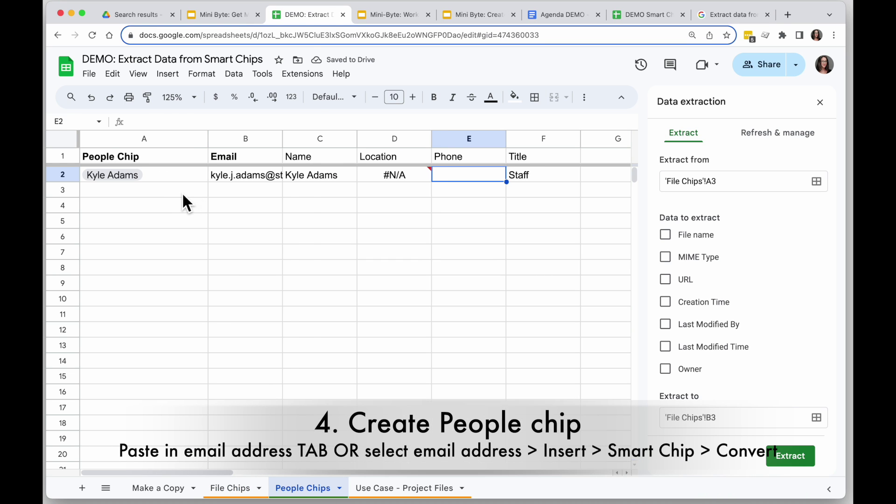
Step: Enter a colleague's e-mail address in cell A3 of People Chips
{"action": "left_click", "coordinate": [167, 191]}
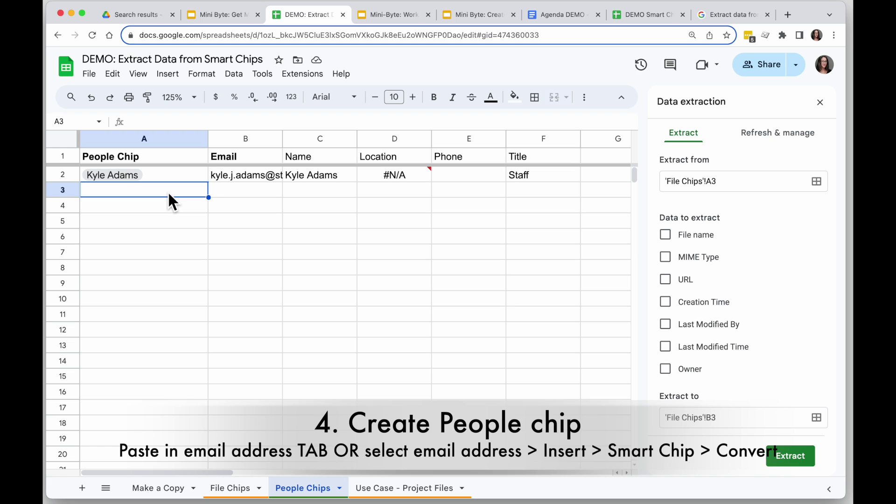
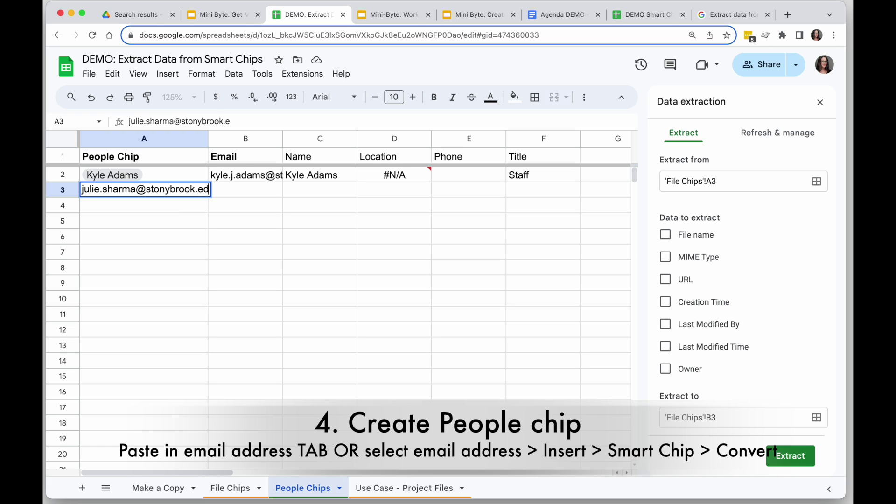
{"action": "key", "text": "Return"}
Step: Convert the A3 e-mail address into a people chip via Insert > Smart chips
{"action": "left_click", "coordinate": [163, 190]}
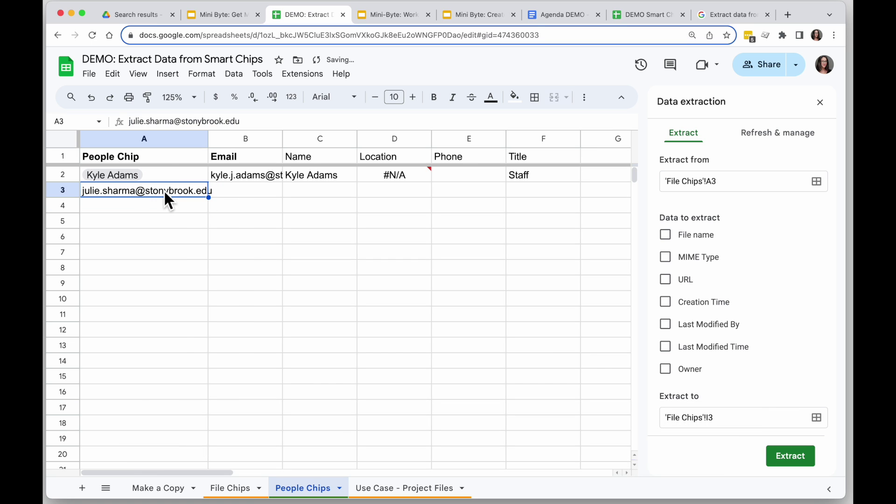
{"action": "left_click", "coordinate": [168, 74]}
{"action": "mouse_move", "coordinate": [252, 388]}
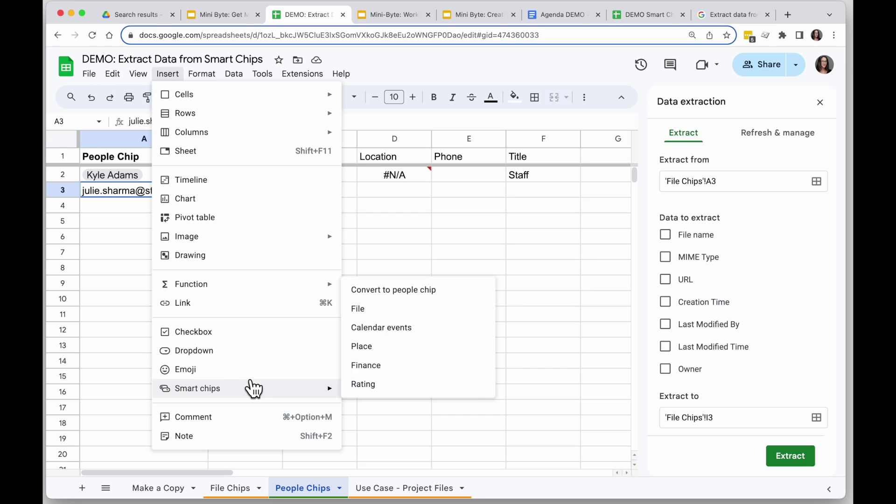
{"action": "left_click", "coordinate": [466, 300]}
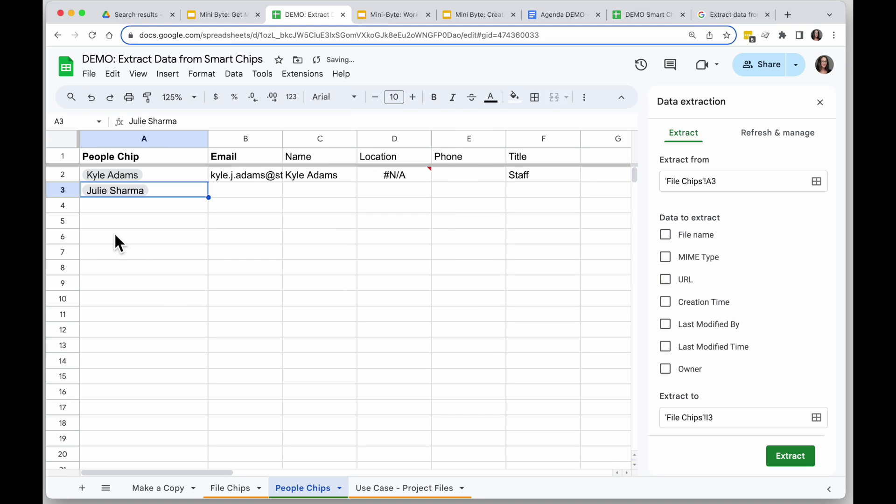
{"action": "left_click", "coordinate": [262, 194]}
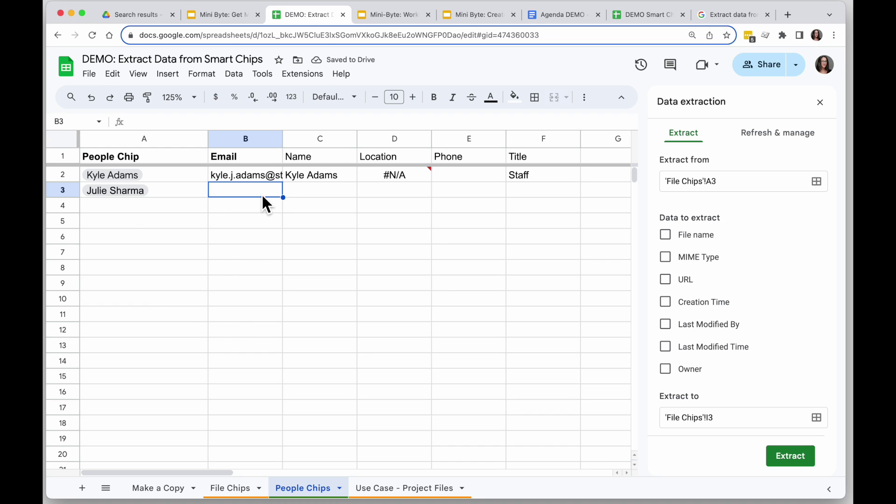
{"action": "left_click", "coordinate": [184, 191]}
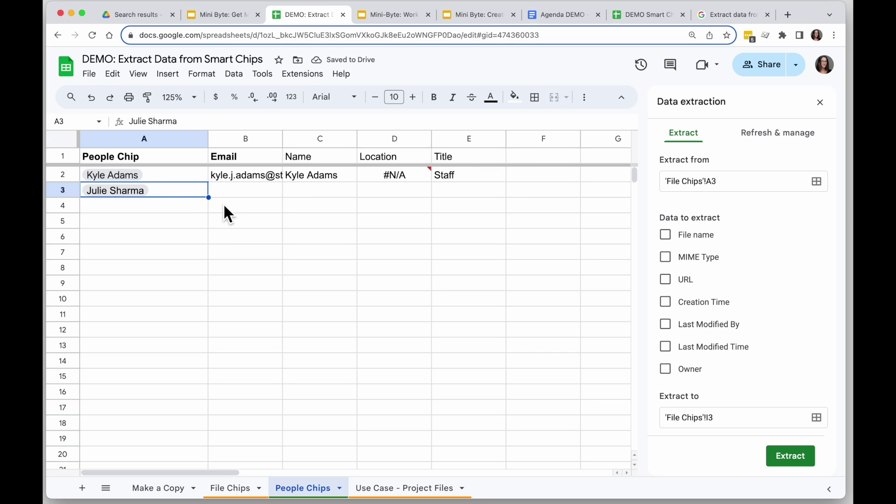
{"action": "left_click", "coordinate": [238, 192]}
Step: Open Data > Data extraction and set the source to 'People Chips'!A3
{"action": "mouse_move", "coordinate": [145, 191]}
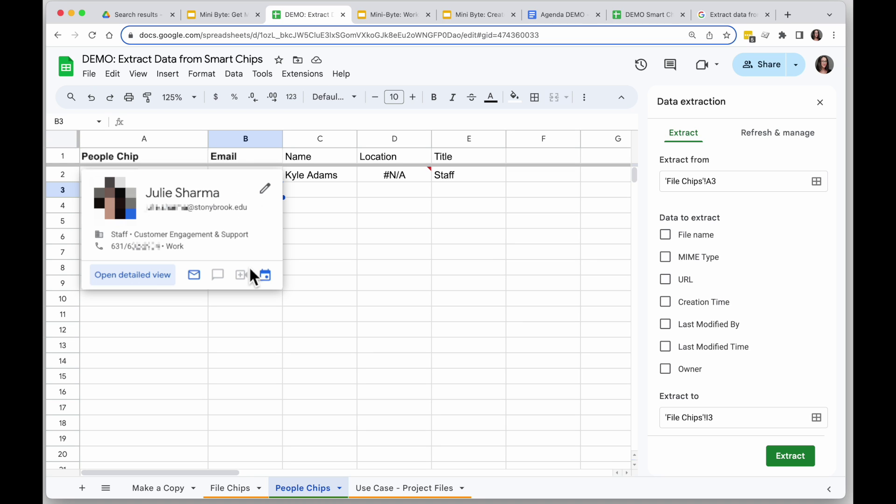
{"action": "left_click", "coordinate": [364, 209]}
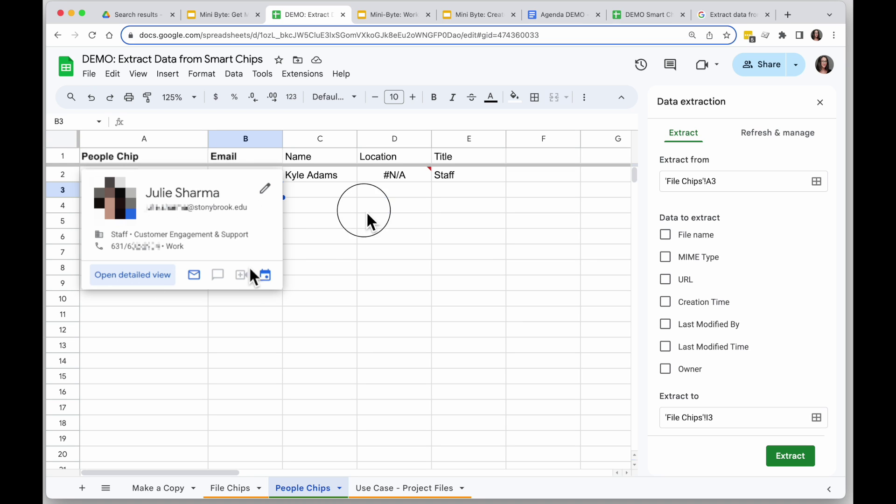
{"action": "left_click", "coordinate": [322, 195]}
{"action": "left_click", "coordinate": [270, 194]}
{"action": "left_click", "coordinate": [237, 75]}
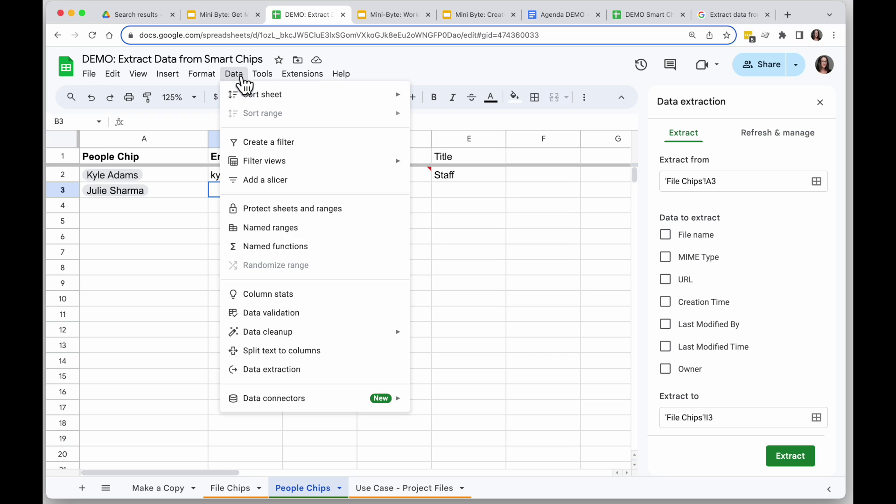
{"action": "left_click", "coordinate": [304, 371]}
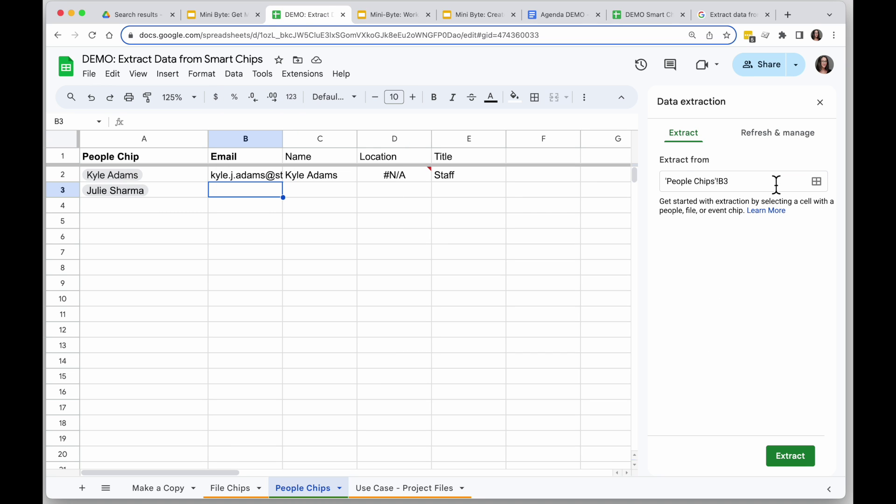
{"action": "left_click", "coordinate": [204, 195]}
{"action": "left_click", "coordinate": [739, 182]}
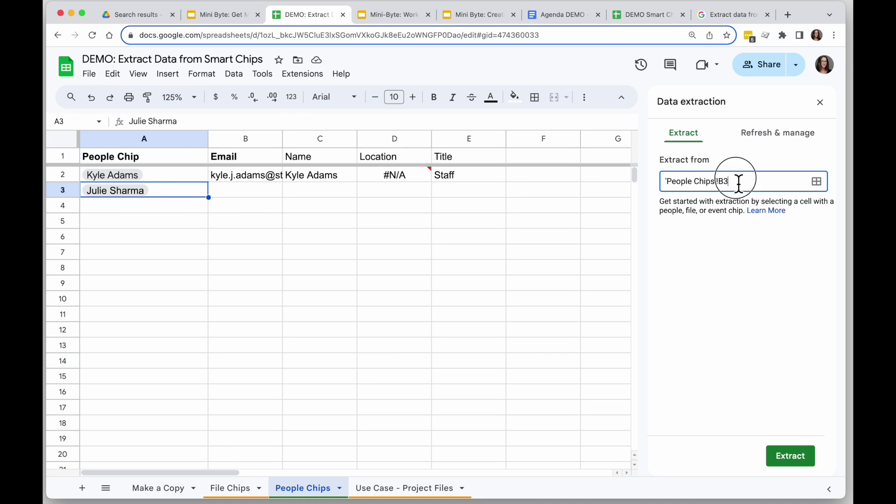
{"action": "key", "text": "BackSpace"}
{"action": "key", "text": "BackSpace"}
{"action": "type", "text": "A3"}
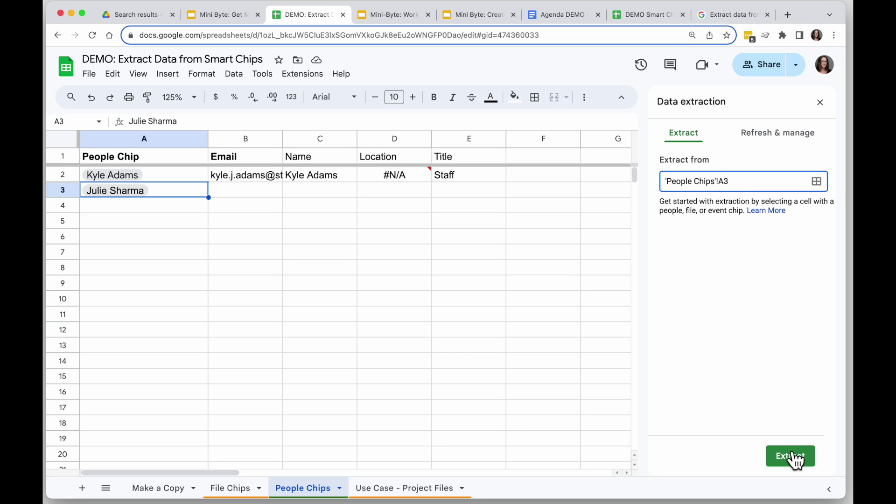
{"action": "left_click", "coordinate": [795, 460]}
{"action": "left_click", "coordinate": [751, 185]}
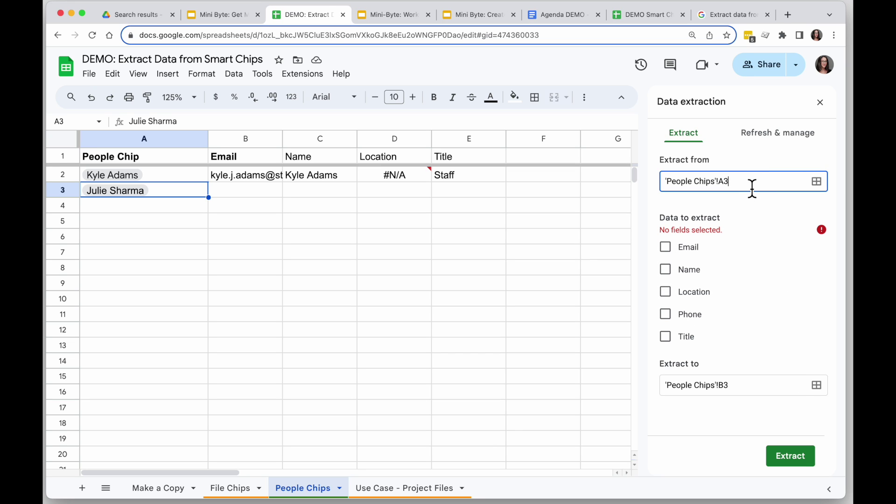
Step: Extract Email, Name, Location and Title into row 3 and accept the data
{"action": "left_click", "coordinate": [666, 235]}
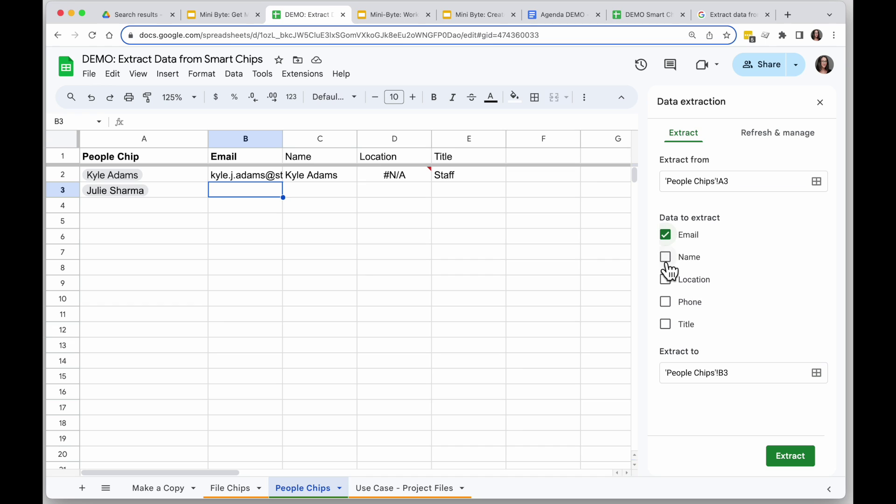
{"action": "left_click", "coordinate": [666, 258]}
{"action": "left_click", "coordinate": [665, 279]}
{"action": "left_click", "coordinate": [665, 324]}
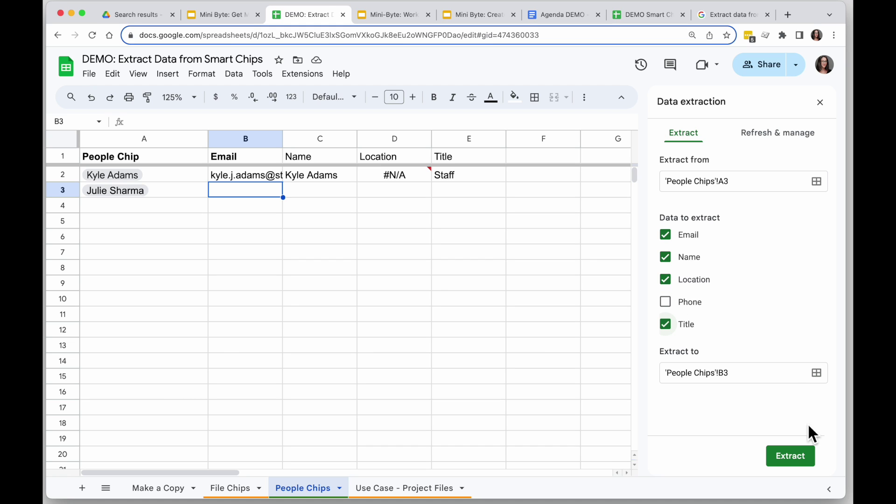
{"action": "left_click", "coordinate": [786, 455]}
{"action": "left_click", "coordinate": [449, 287]}
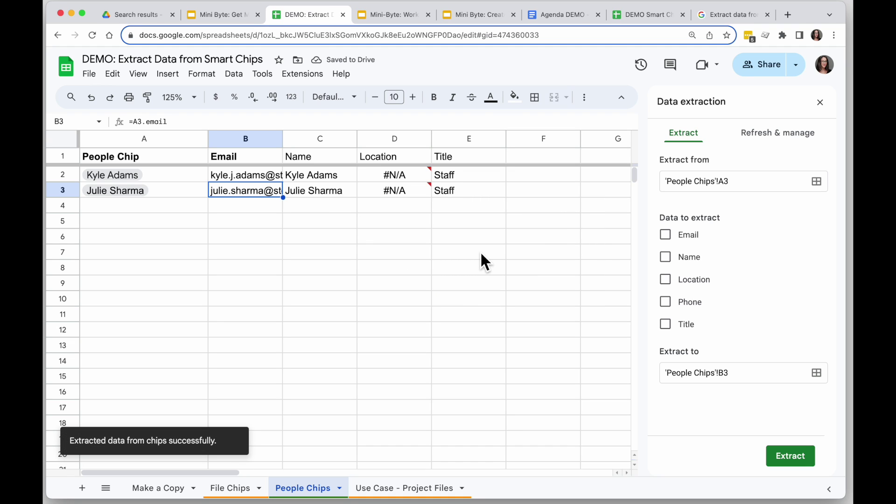
{"action": "mouse_move", "coordinate": [413, 195]}
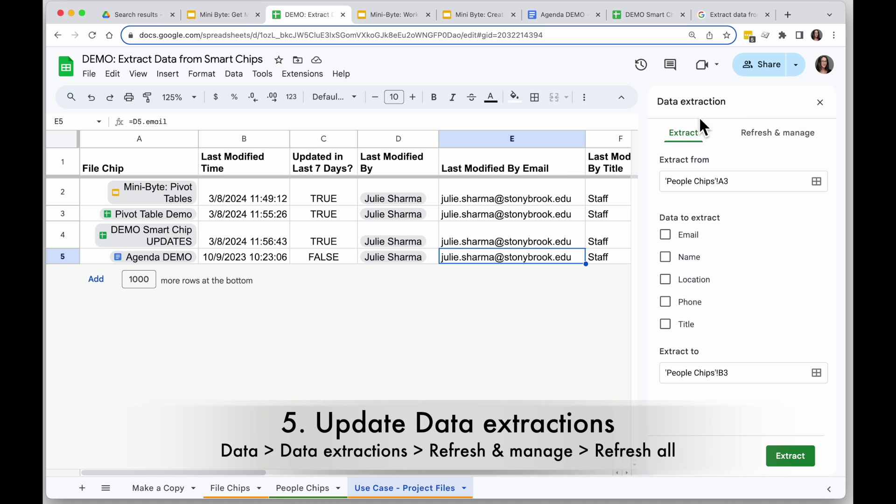
Step: Refresh the Pivot Table extraction, then Refresh all, and check G2's last-modified time on File Chips
{"action": "left_click", "coordinate": [786, 140]}
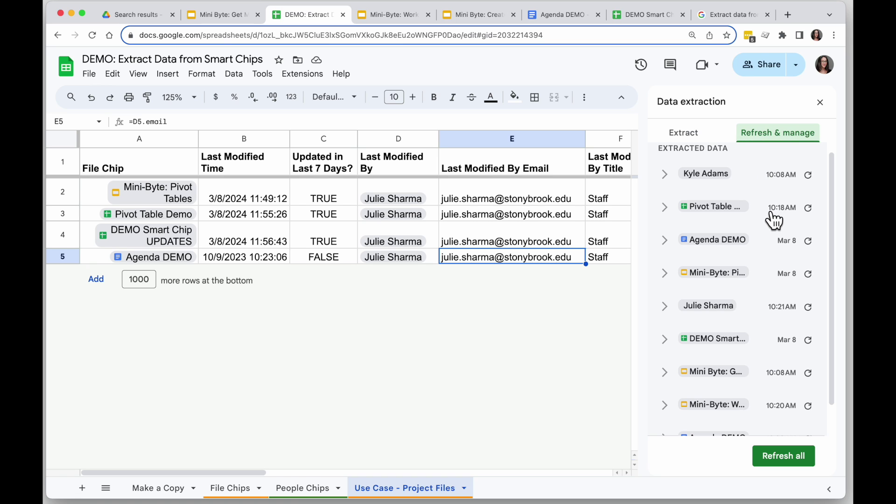
{"action": "scroll", "coordinate": [774, 321], "scroll_direction": "down", "scroll_amount": 2}
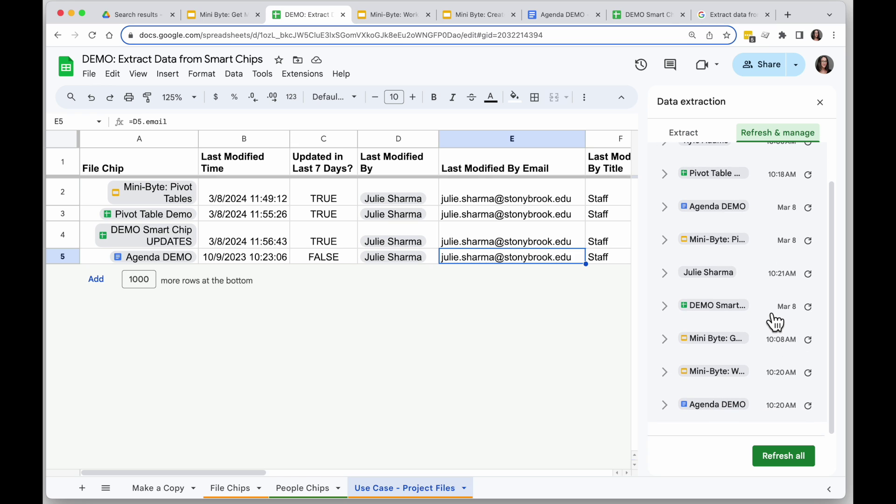
{"action": "scroll", "coordinate": [782, 208], "scroll_direction": "up", "scroll_amount": 3}
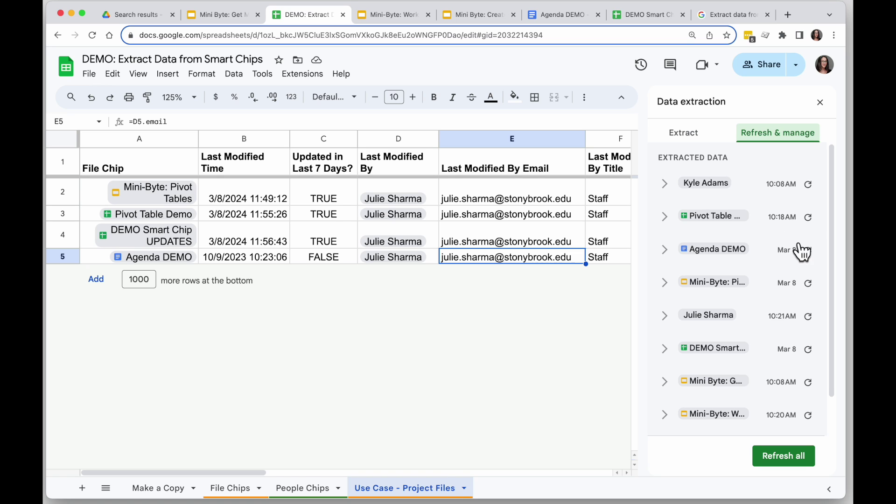
{"action": "left_click", "coordinate": [808, 218]}
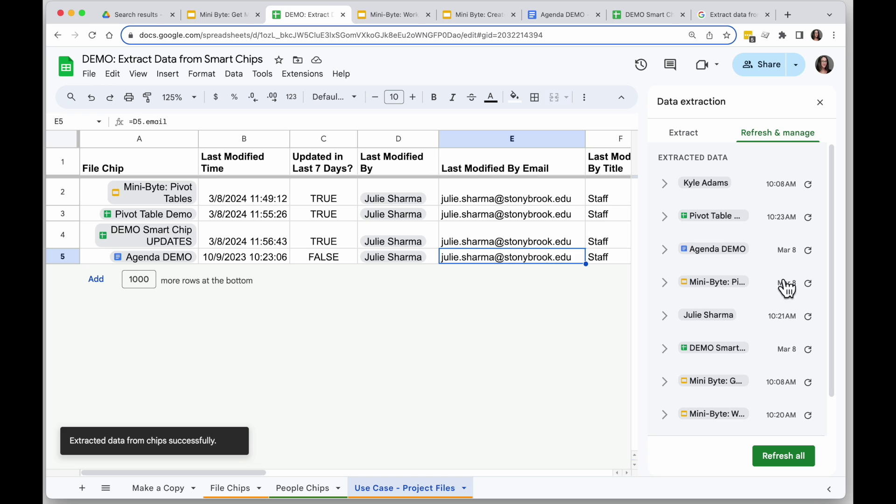
{"action": "left_click", "coordinate": [786, 459]}
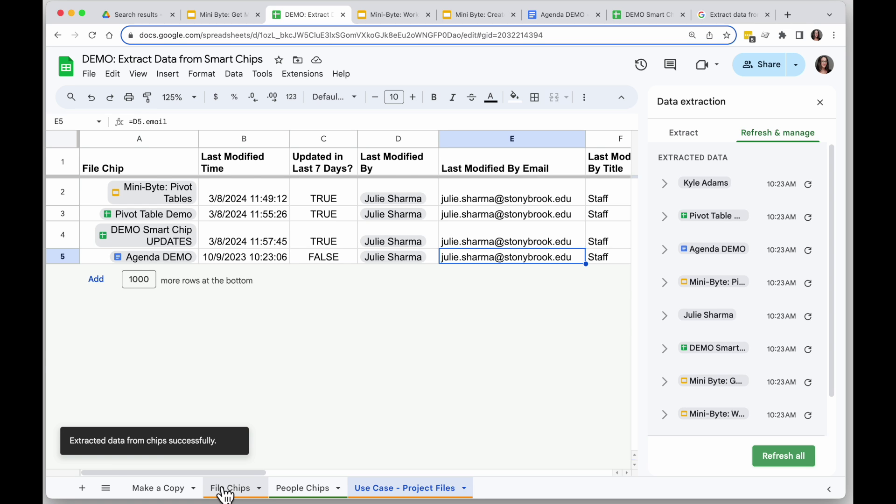
{"action": "left_click", "coordinate": [251, 494]}
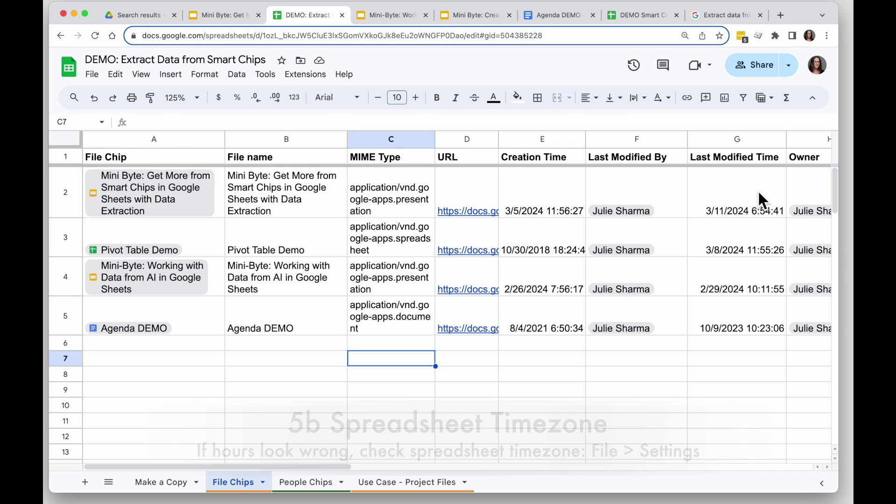
{"action": "left_click", "coordinate": [759, 200]}
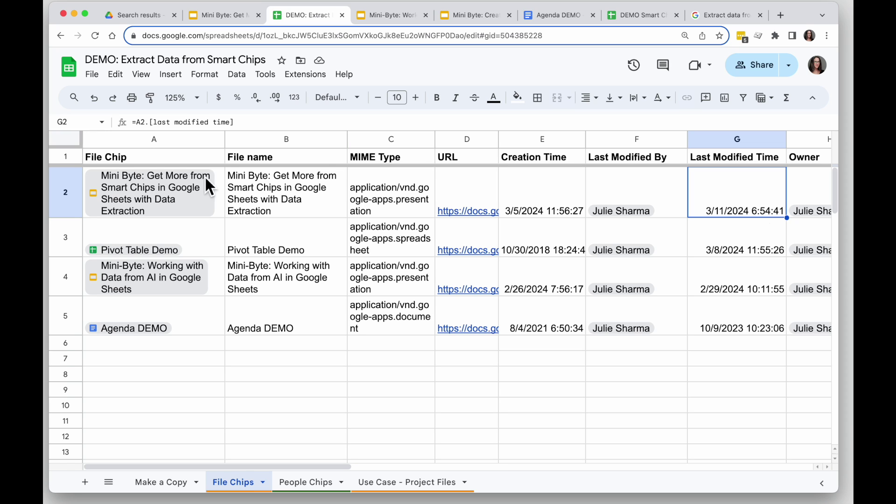
Step: Set the spreadsheet time zone to (GMT-05:00) Eastern Time in Settings and save and reload
{"action": "left_click", "coordinate": [93, 75]}
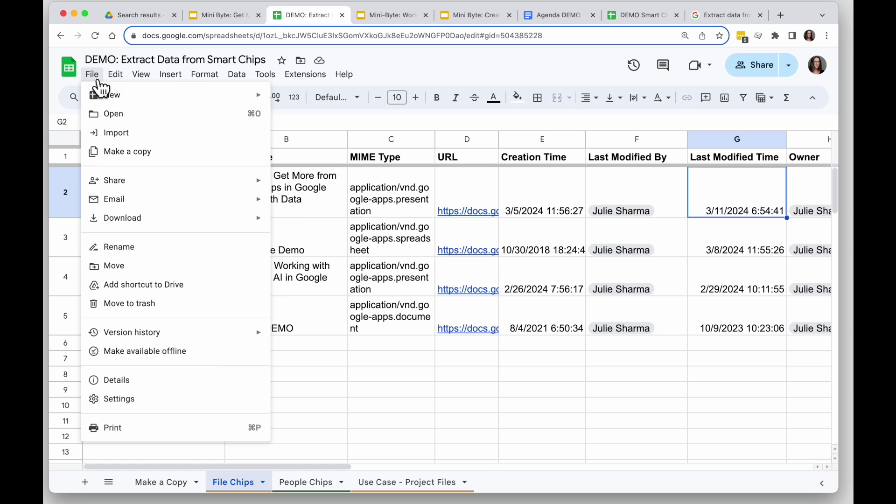
{"action": "left_click", "coordinate": [170, 411]}
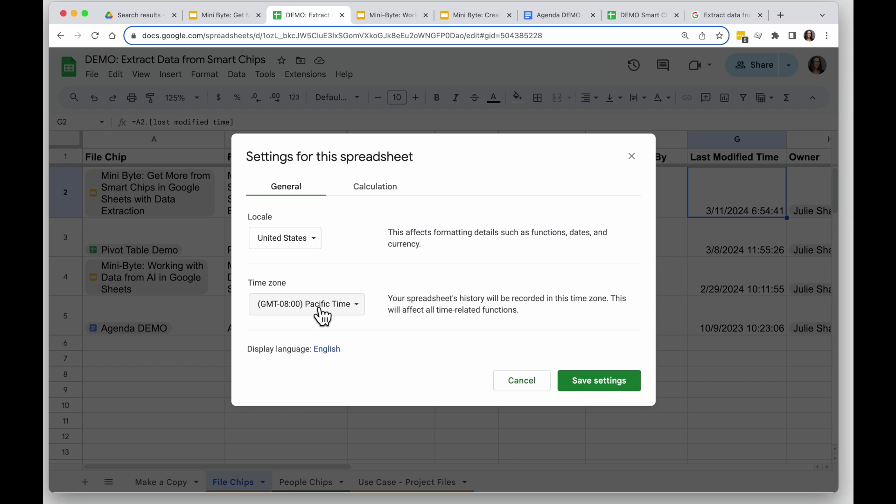
{"action": "left_click", "coordinate": [351, 311]}
{"action": "scroll", "coordinate": [401, 380], "scroll_direction": "down", "scroll_amount": 10}
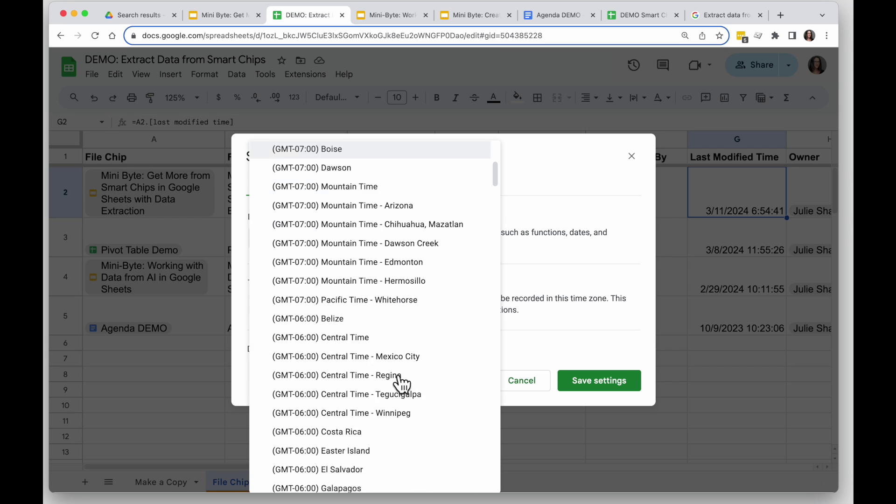
{"action": "scroll", "coordinate": [400, 382], "scroll_direction": "down", "scroll_amount": 1}
{"action": "left_click", "coordinate": [377, 381]}
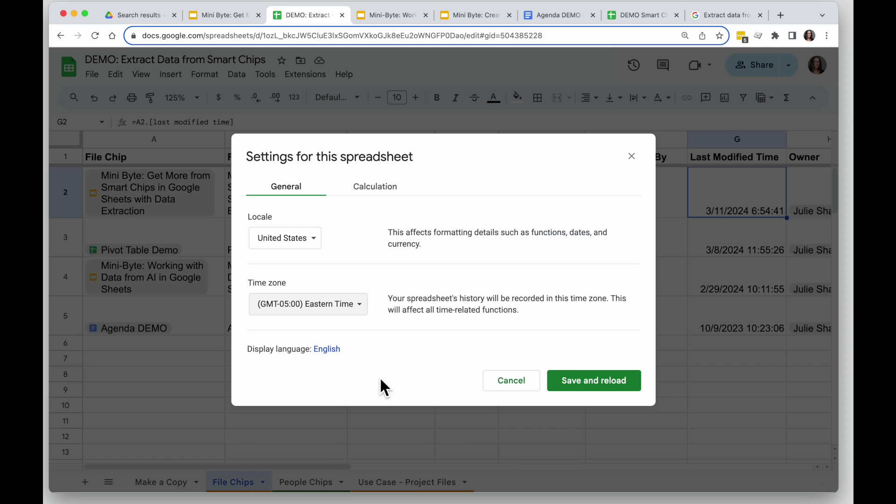
{"action": "left_click", "coordinate": [582, 384]}
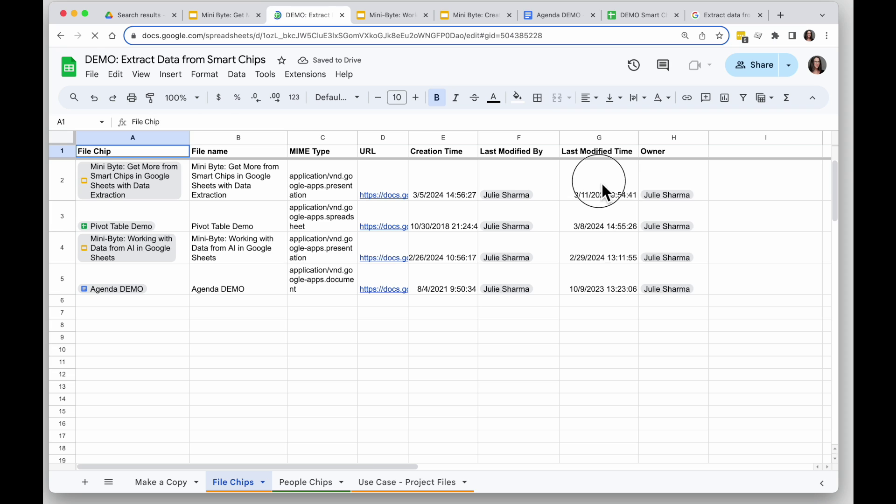
{"action": "left_click", "coordinate": [603, 185]}
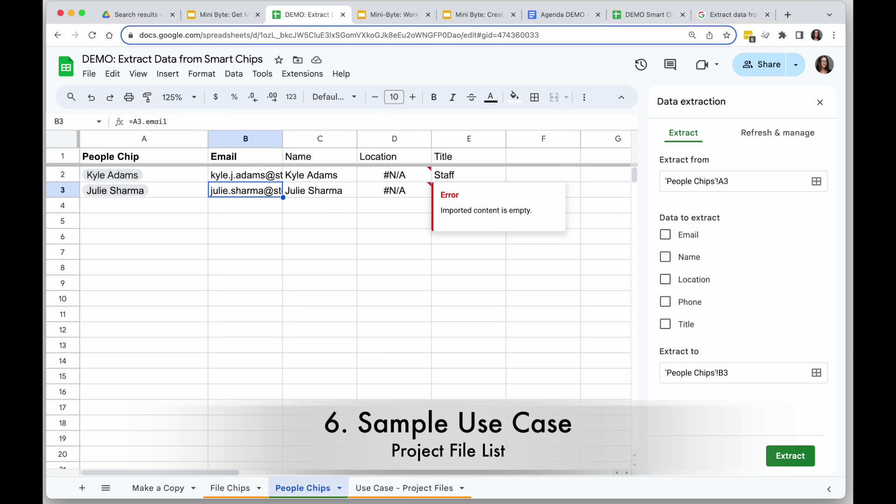
Step: Switch to the Use Case - Project Files sheet and preview the Agenda DEMO file's details
{"action": "left_click", "coordinate": [418, 496]}
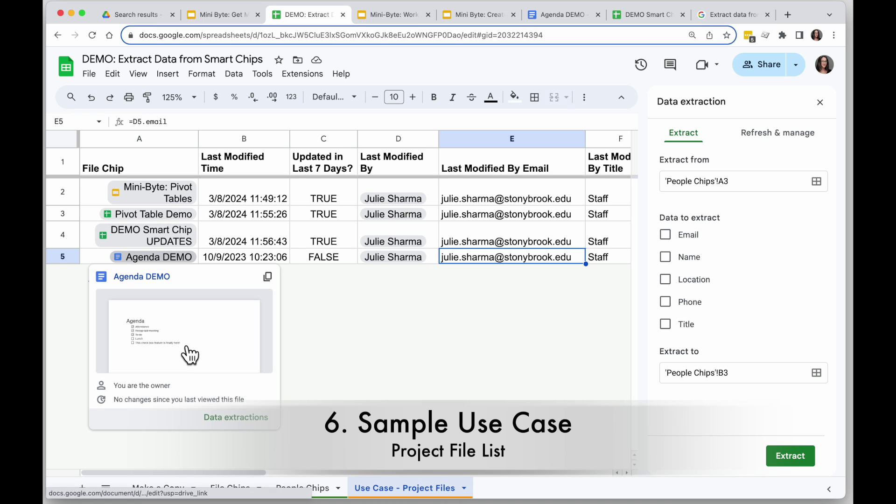
{"action": "key", "text": "Left"}
{"action": "left_click", "coordinate": [402, 342]}
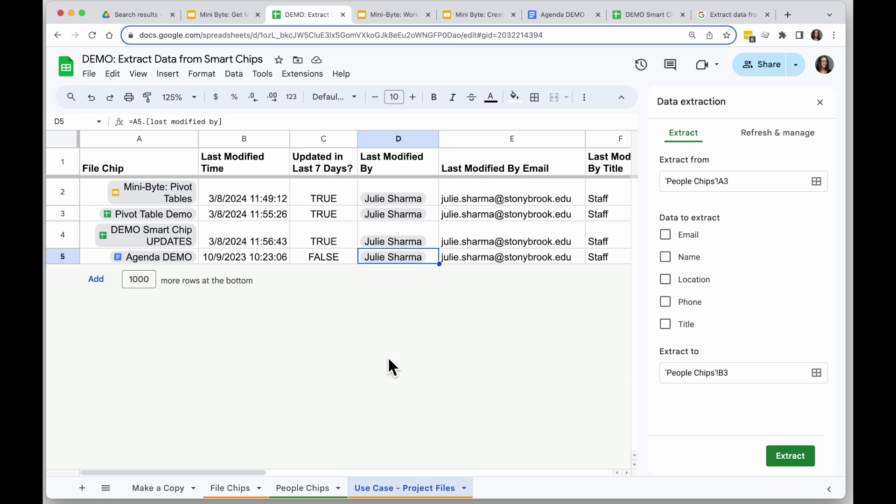
Step: Inspect B2's last-modified time and open C2's =B2+7 >= today() formula for editing
{"action": "left_click", "coordinate": [262, 196]}
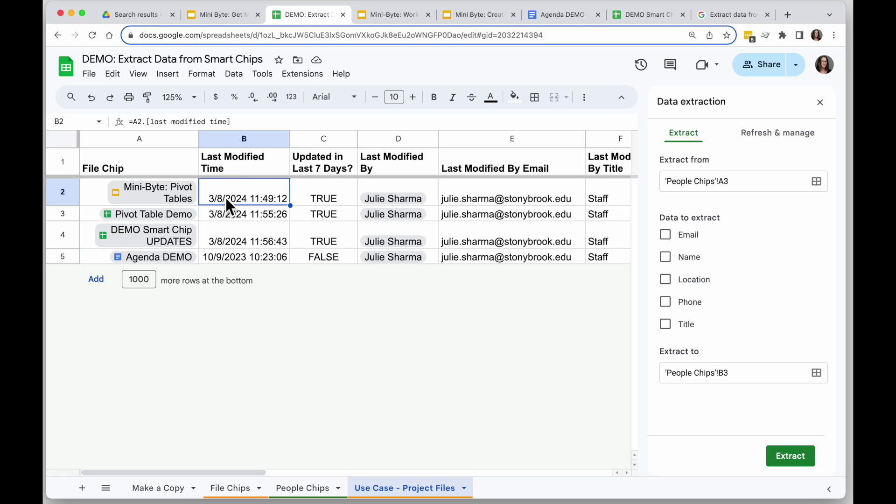
{"action": "left_click", "coordinate": [346, 195]}
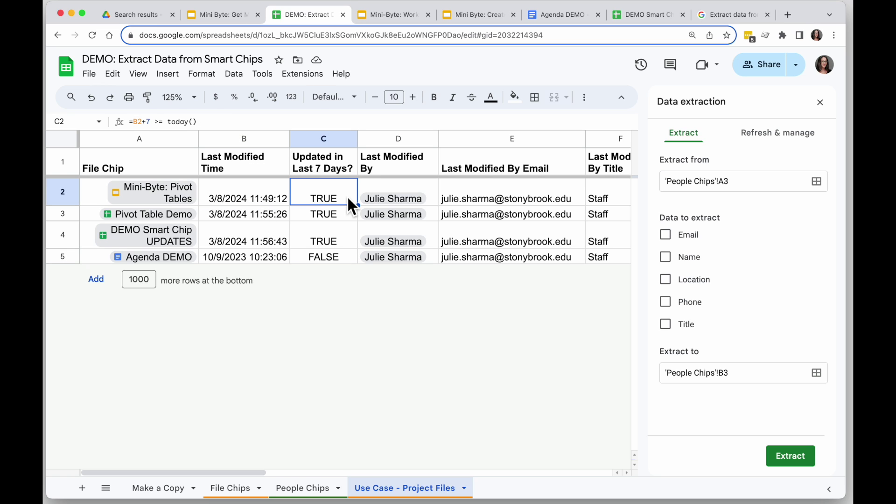
{"action": "left_click", "coordinate": [254, 127]}
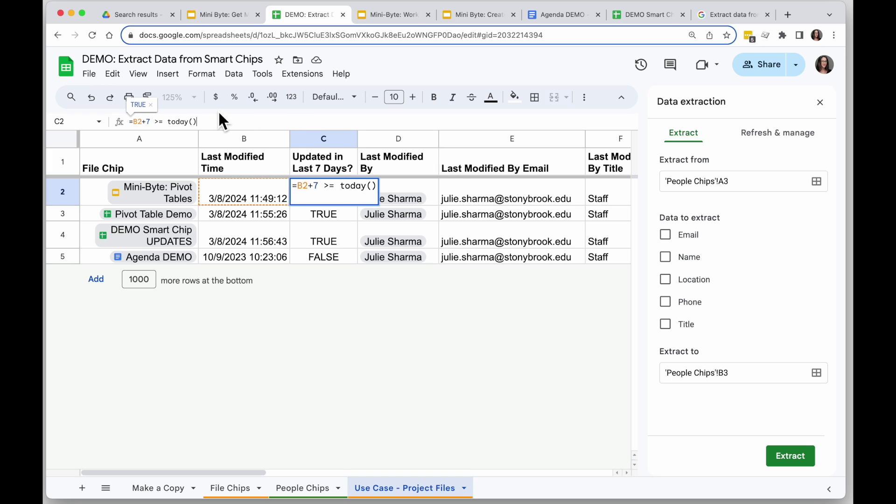
Step: Select the B2 reference in C2's formula and commit =B2+7 >= today() unchanged
{"action": "left_click", "coordinate": [143, 122]}
{"action": "double_click", "coordinate": [140, 122]}
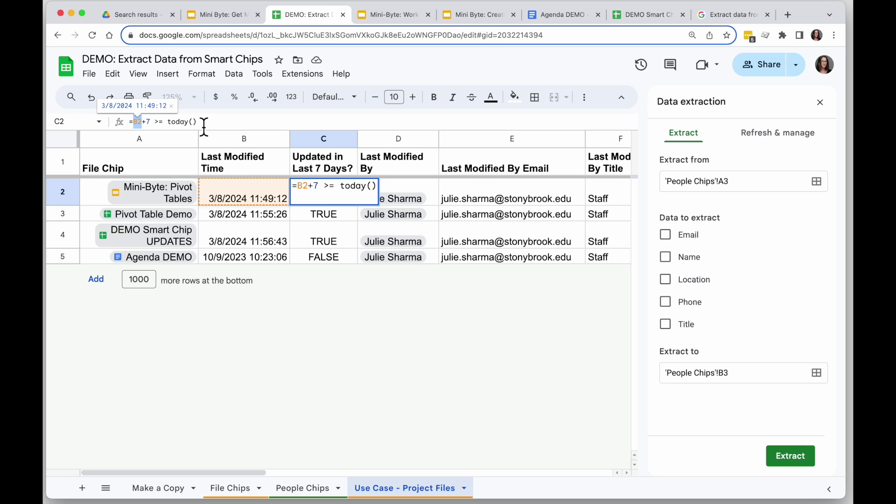
{"action": "key", "text": "Return"}
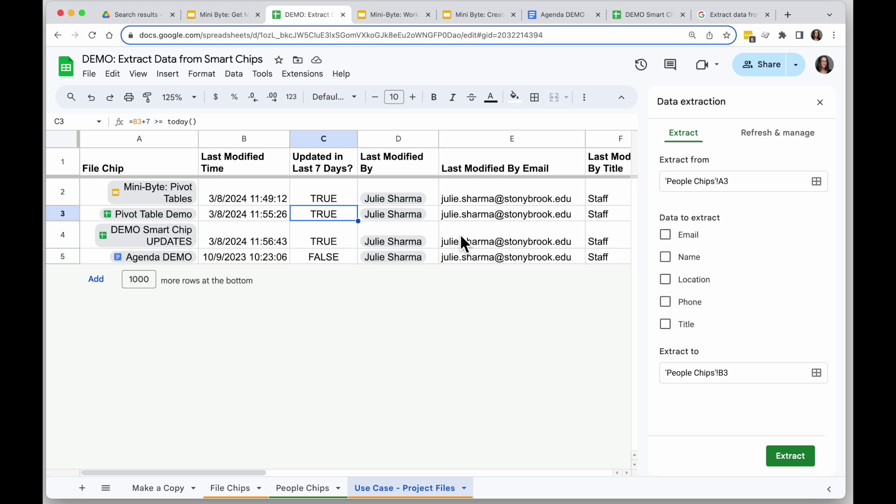
Step: Move to E5 to check the last row's extracted email, =D5.email
{"action": "key", "text": "Down"}
{"action": "key", "text": "Down"}
{"action": "key", "text": "Right"}
{"action": "key", "text": "Right"}
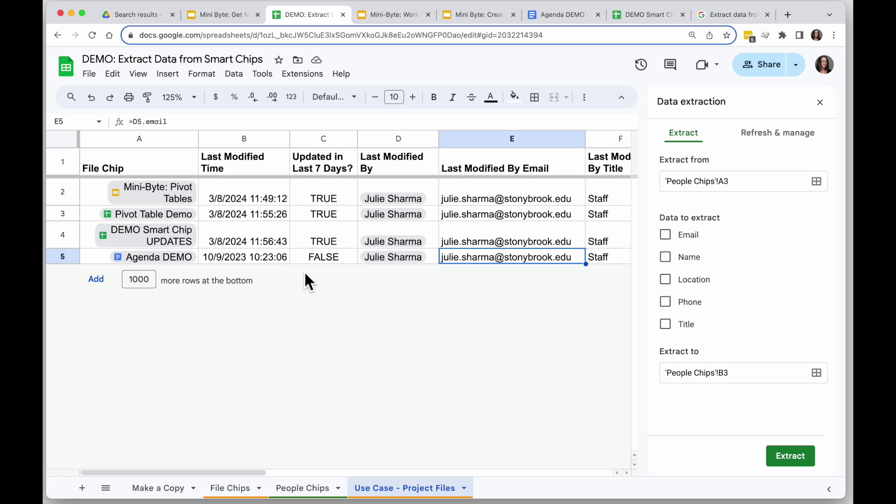
{"action": "scroll", "coordinate": [537, 294], "scroll_direction": "right", "scroll_amount": 3}
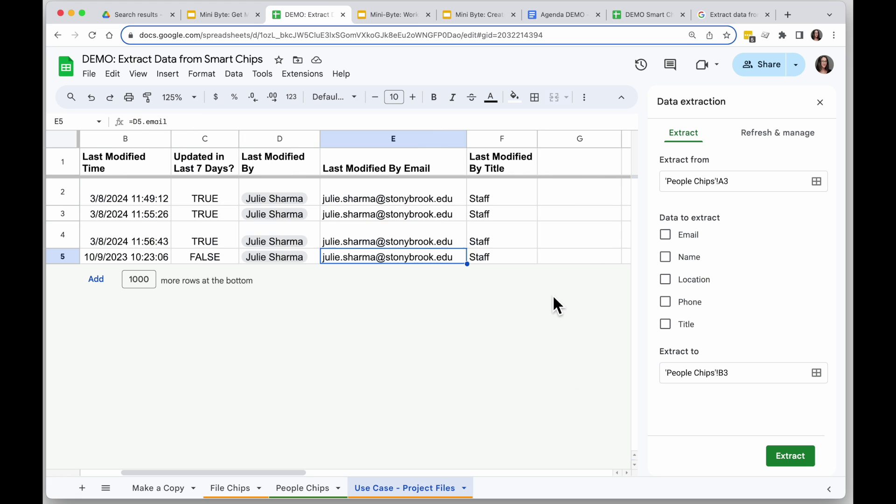
{"action": "scroll", "coordinate": [465, 296], "scroll_direction": "left", "scroll_amount": 5}
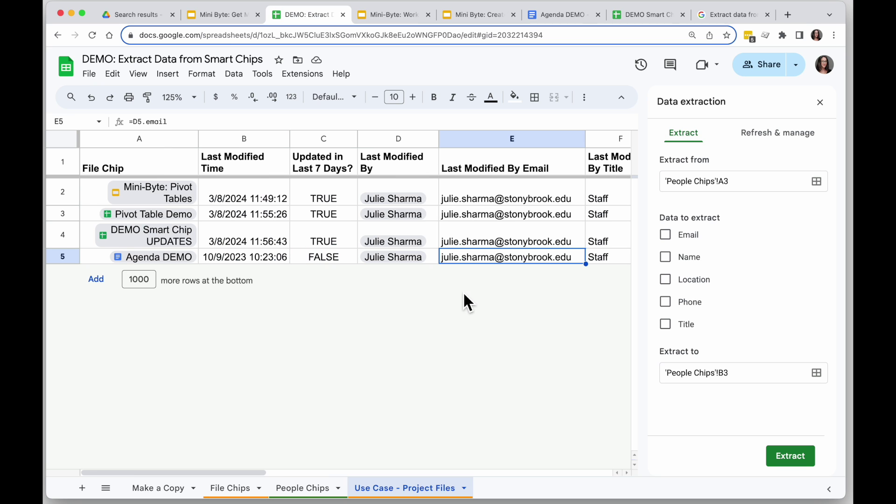